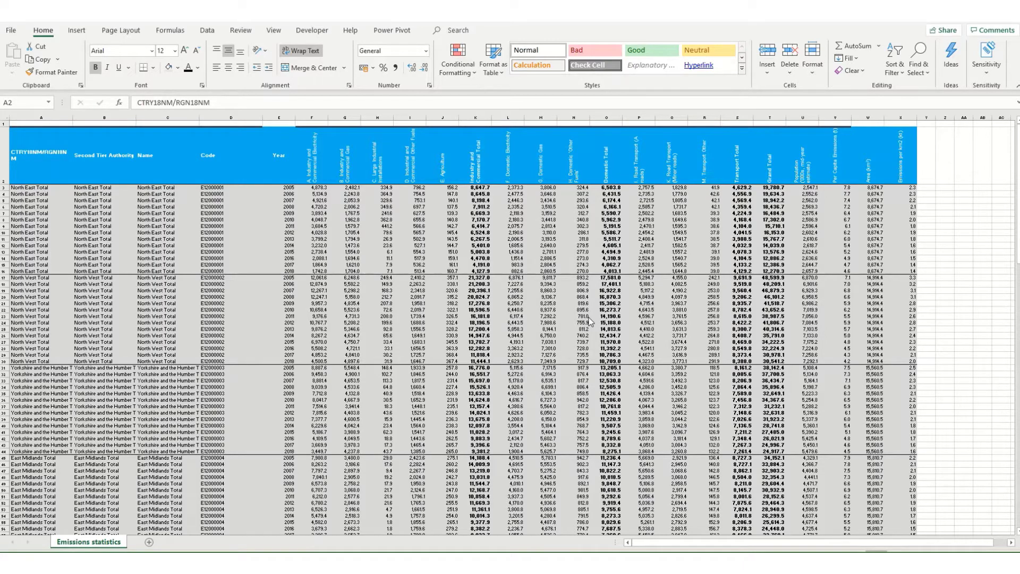
Step: Create PivotTable5 from the emissions range A2:X184 on a new worksheet, Sheet7
{"action": "left_click", "coordinate": [35, 153]}
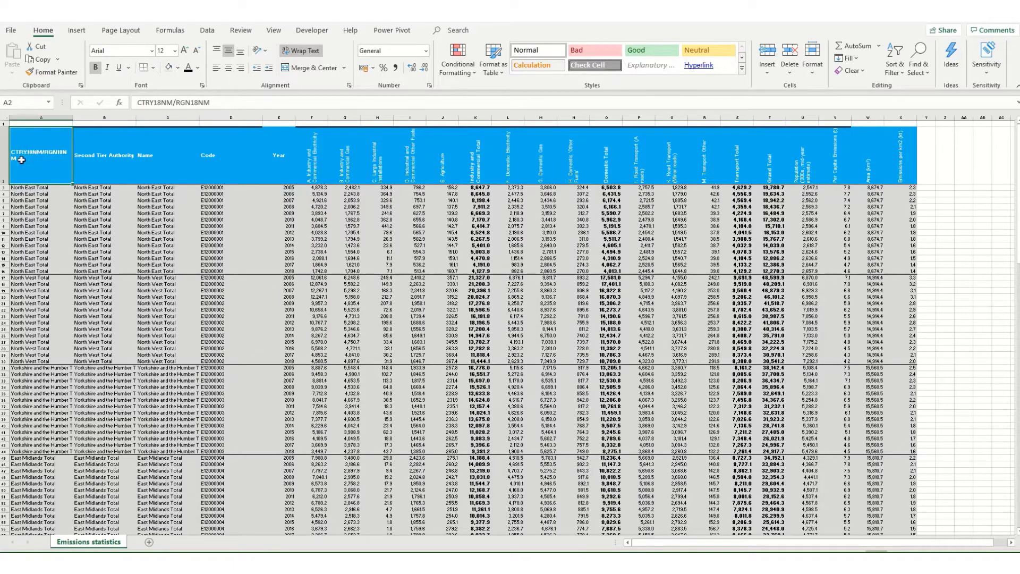
{"action": "left_click", "coordinate": [74, 31]}
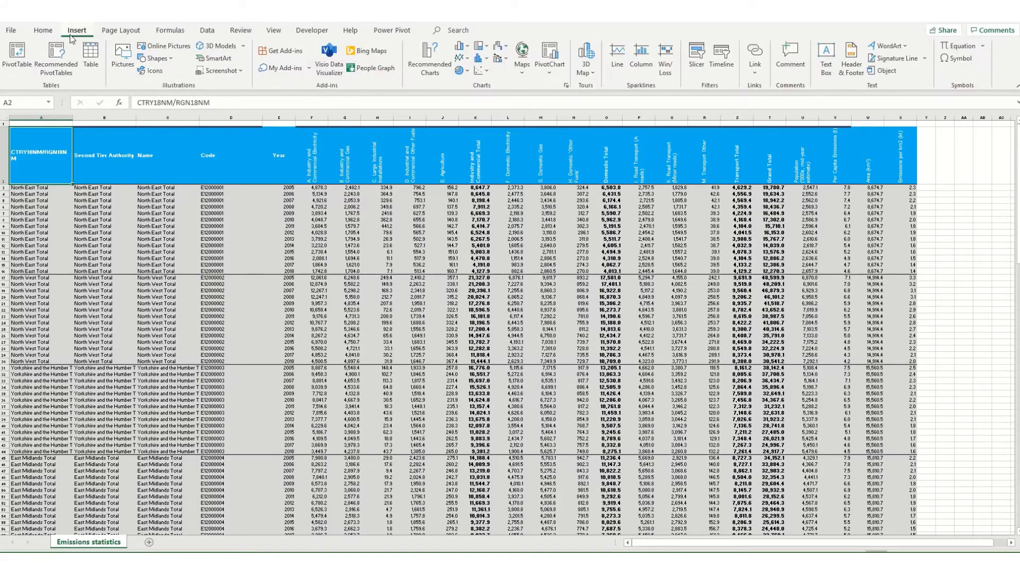
{"action": "left_click", "coordinate": [7, 69]}
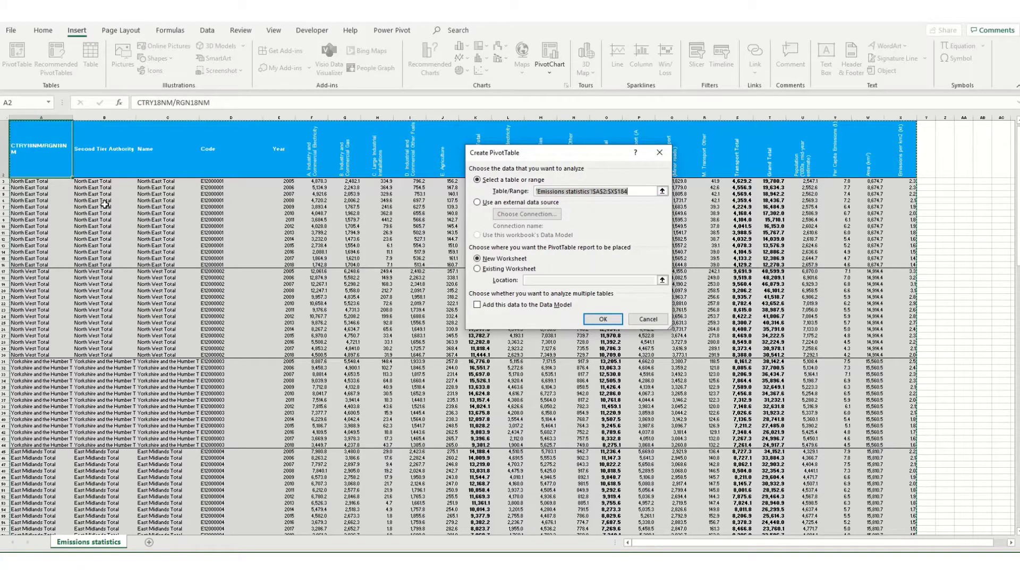
{"action": "scroll", "coordinate": [842, 359], "scroll_direction": "down", "scroll_amount": 20}
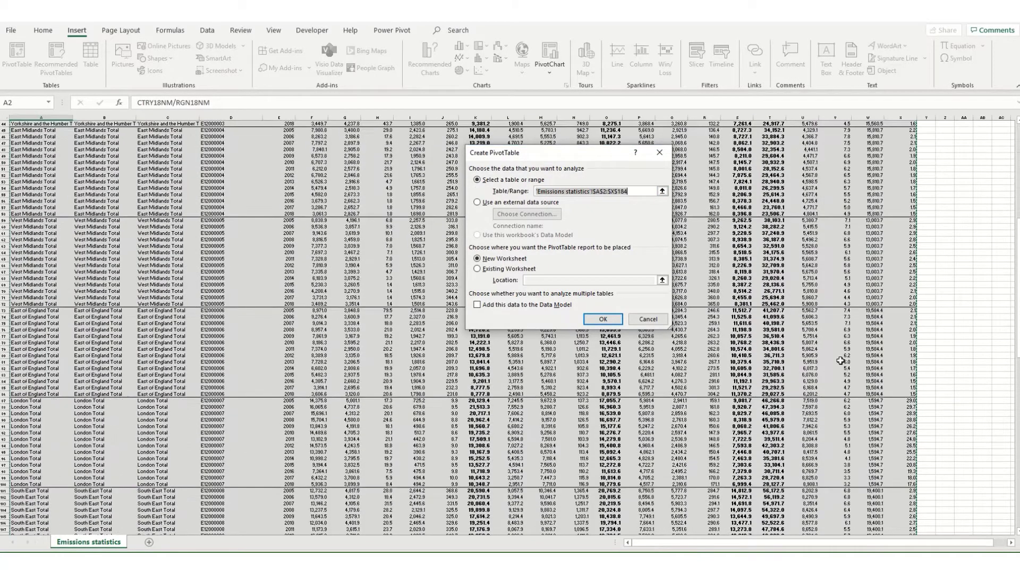
{"action": "scroll", "coordinate": [844, 363], "scroll_direction": "down", "scroll_amount": 20}
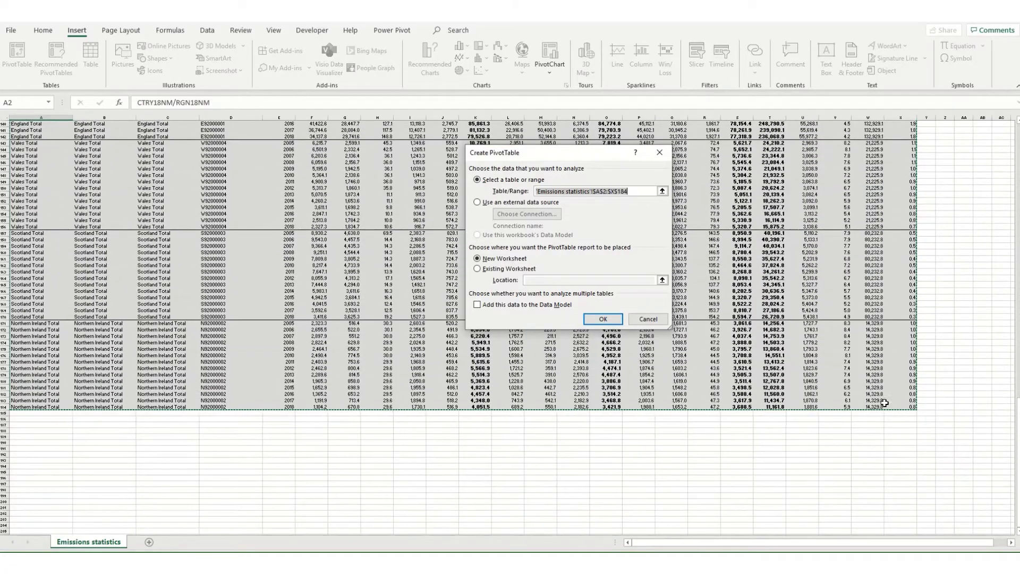
{"action": "scroll", "coordinate": [477, 348], "scroll_direction": "up", "scroll_amount": 15}
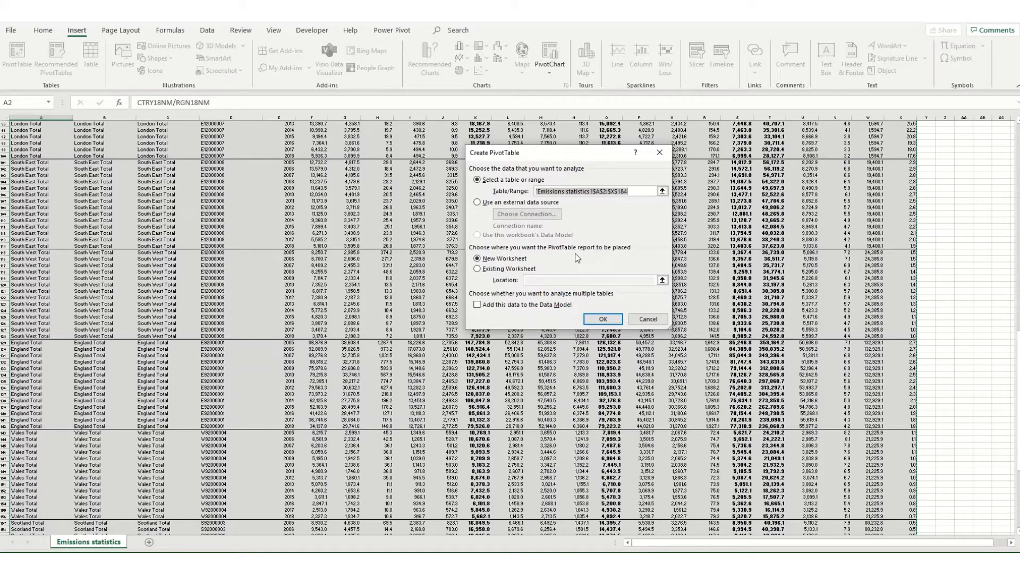
{"action": "left_click", "coordinate": [478, 269]}
{"action": "left_click", "coordinate": [961, 189]}
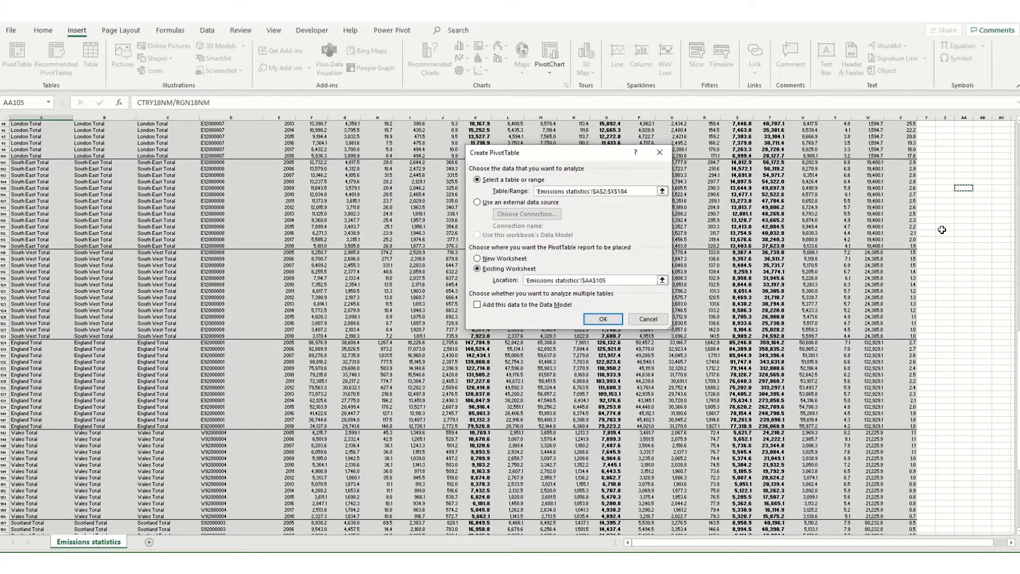
{"action": "left_click", "coordinate": [481, 258]}
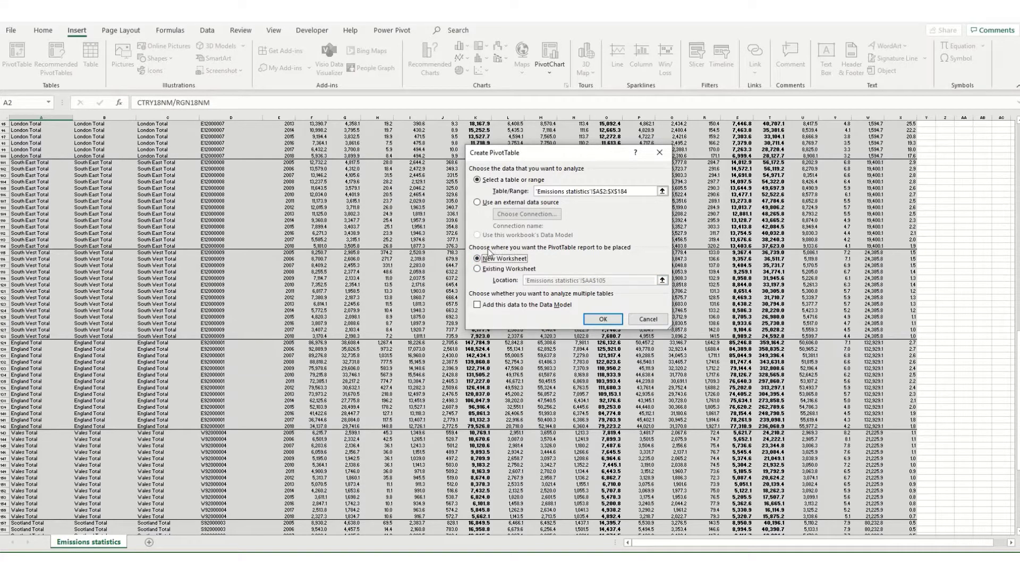
{"action": "left_click", "coordinate": [603, 320]}
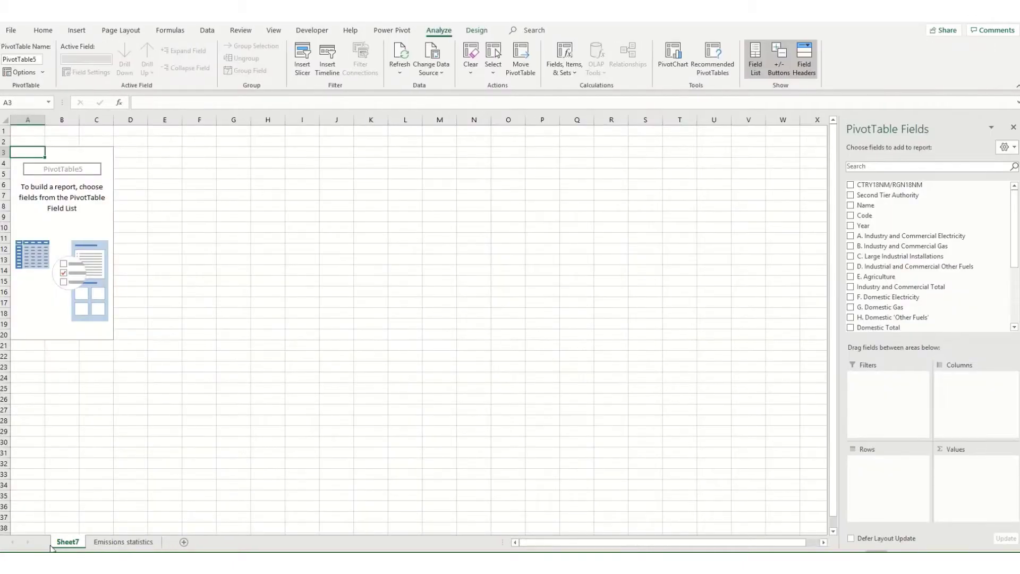
Step: Move the Sheet7 tab after Emissions statistics, check the data sheet, then return to Sheet7
{"action": "left_click_drag", "start_coordinate": [65, 546], "coordinate": [166, 545]}
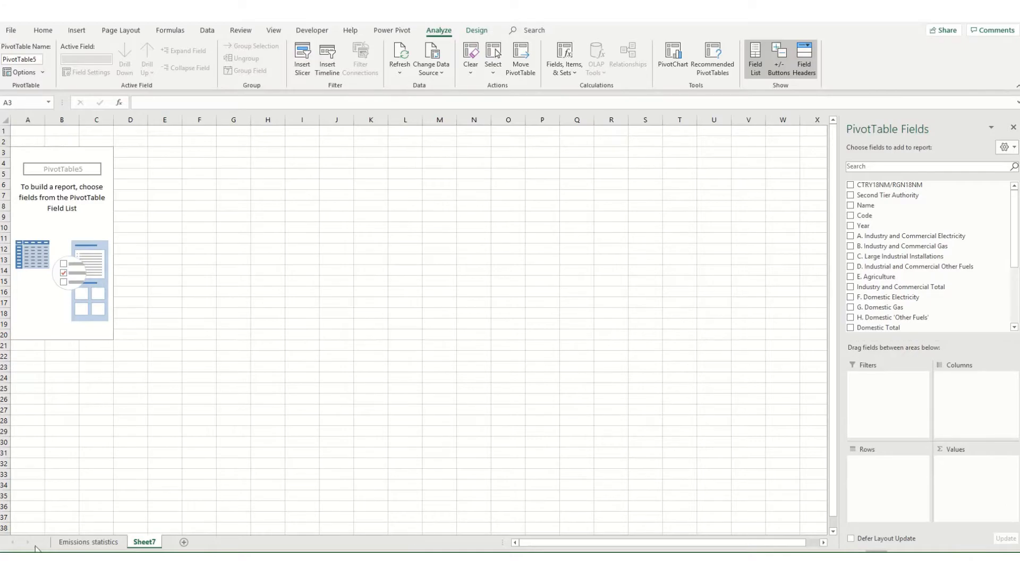
{"action": "left_click", "coordinate": [87, 543]}
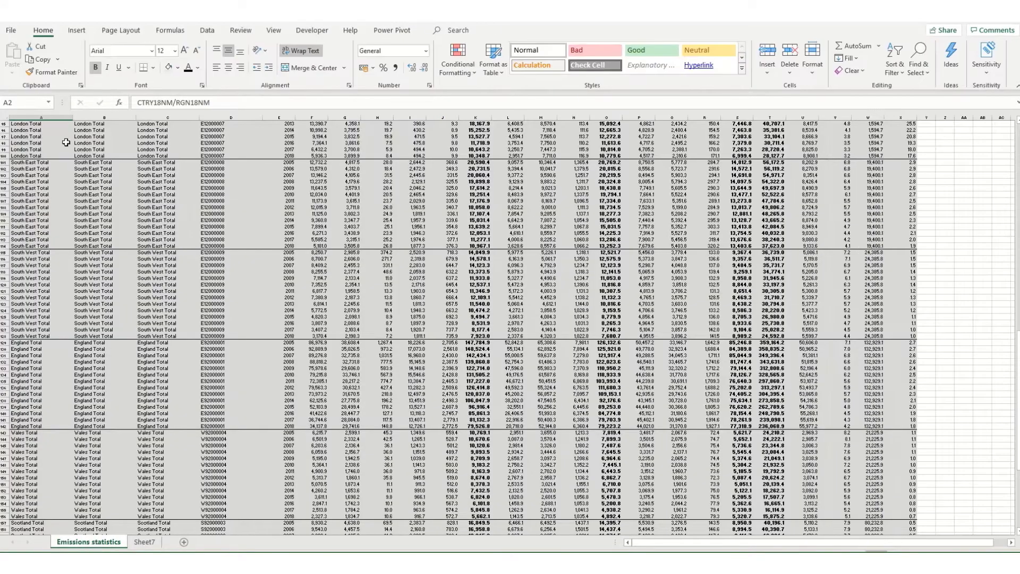
{"action": "scroll", "coordinate": [162, 200], "scroll_direction": "up", "scroll_amount": 20}
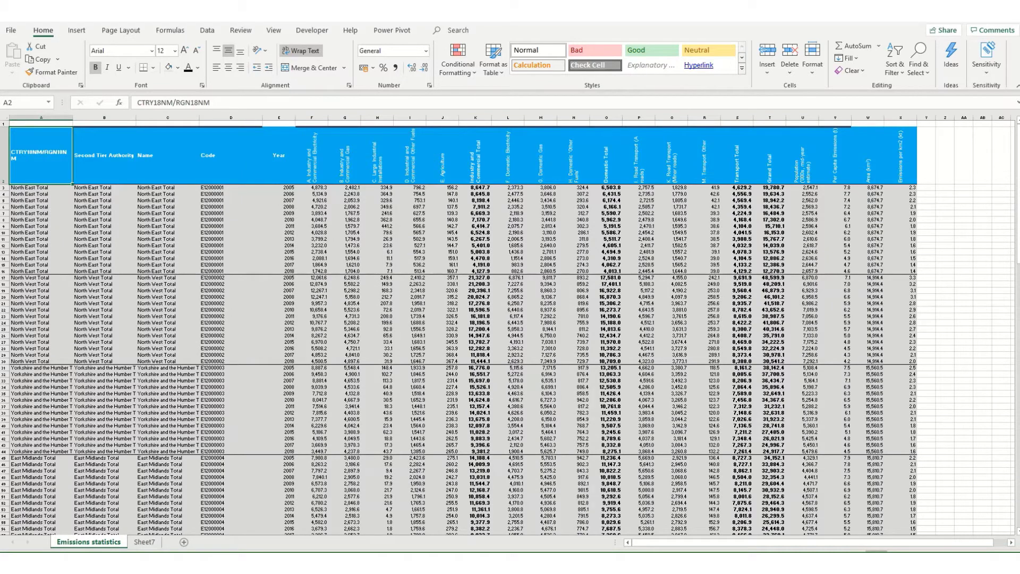
{"action": "left_click", "coordinate": [144, 542]}
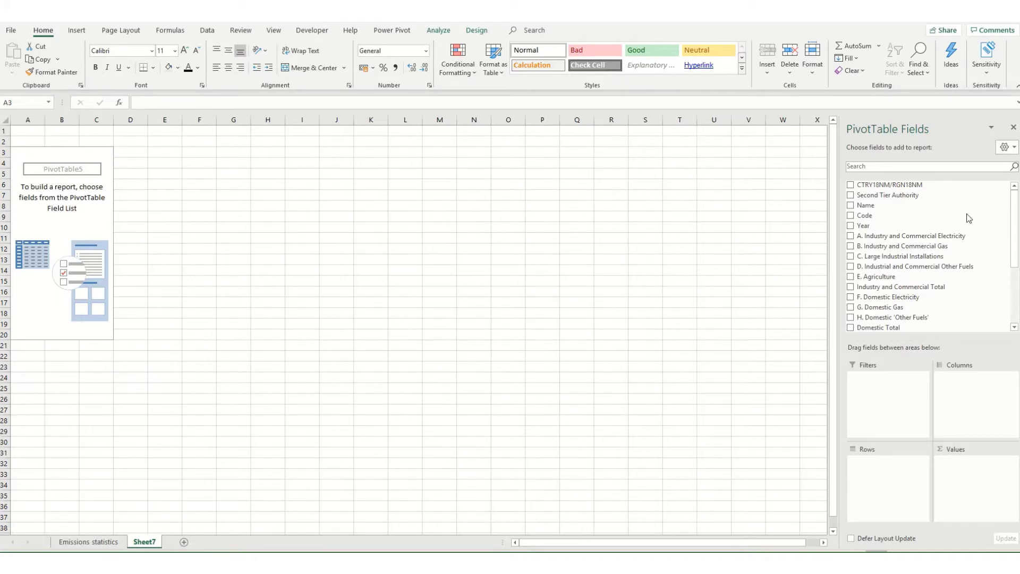
Step: Put Year in Rows and Sum of Grand Total in Values, listing years 2005–2018
{"action": "left_click", "coordinate": [851, 230]}
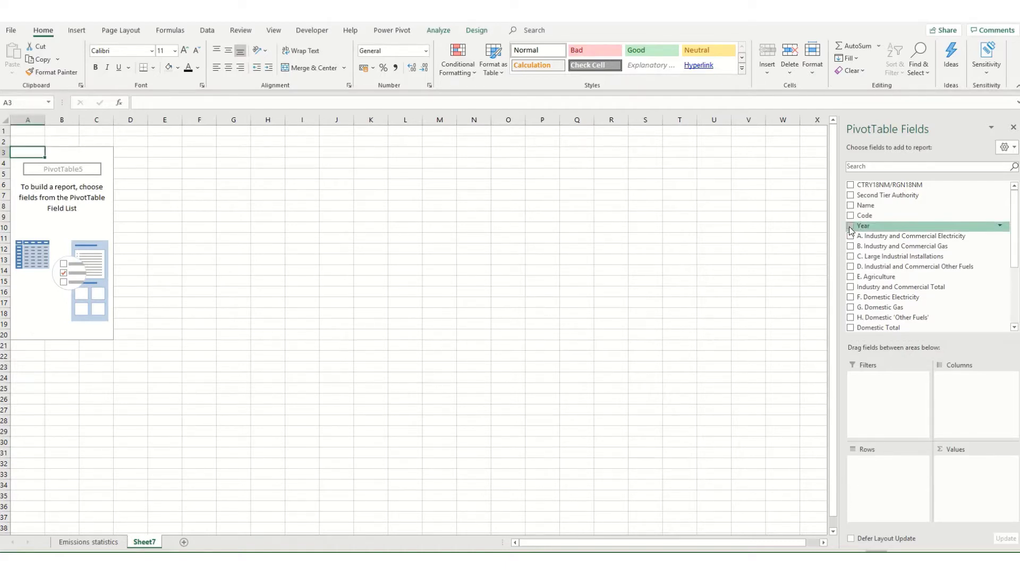
{"action": "left_click", "coordinate": [851, 227]}
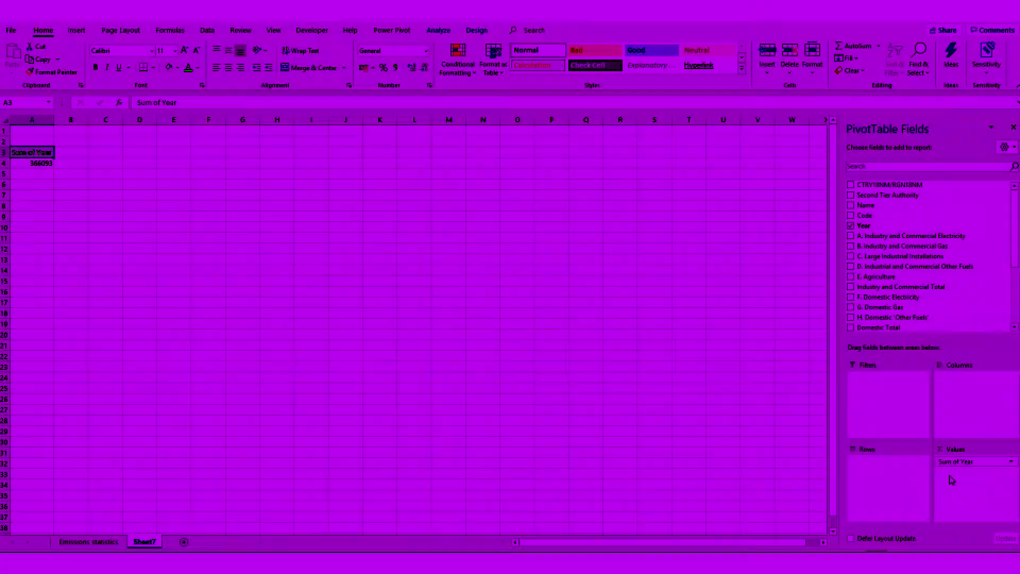
{"action": "left_click_drag", "start_coordinate": [968, 462], "coordinate": [884, 468]}
{"action": "left_click_drag", "start_coordinate": [863, 226], "coordinate": [872, 468]}
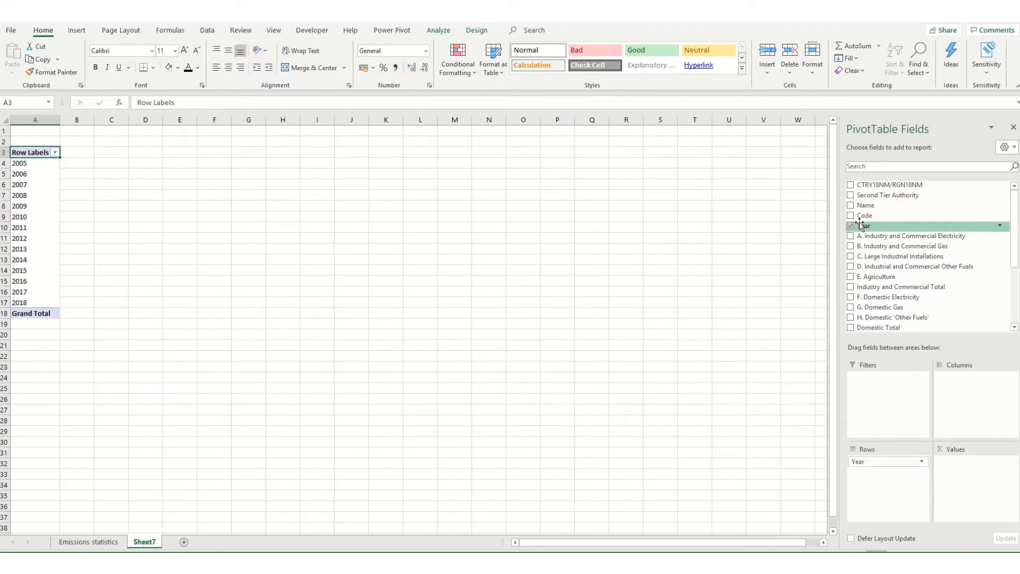
{"action": "scroll", "coordinate": [866, 277], "scroll_direction": "down", "scroll_amount": 1}
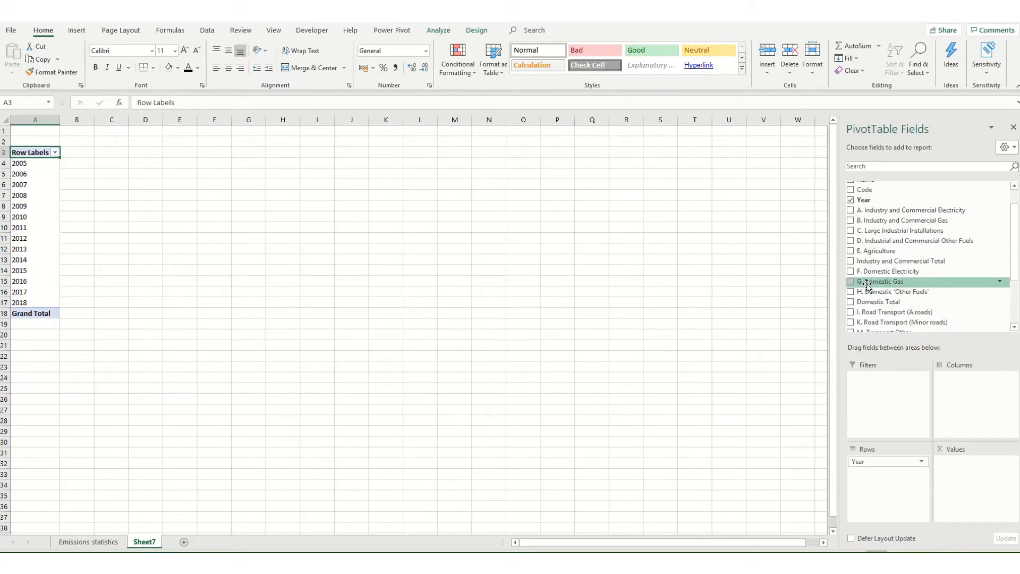
{"action": "scroll", "coordinate": [866, 283], "scroll_direction": "down", "scroll_amount": 2}
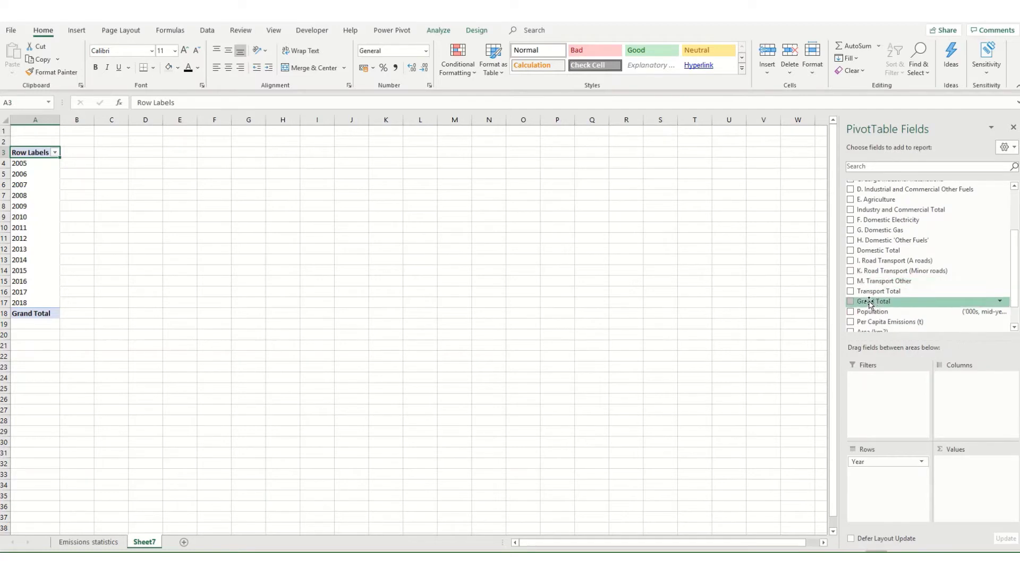
{"action": "left_click", "coordinate": [851, 302]}
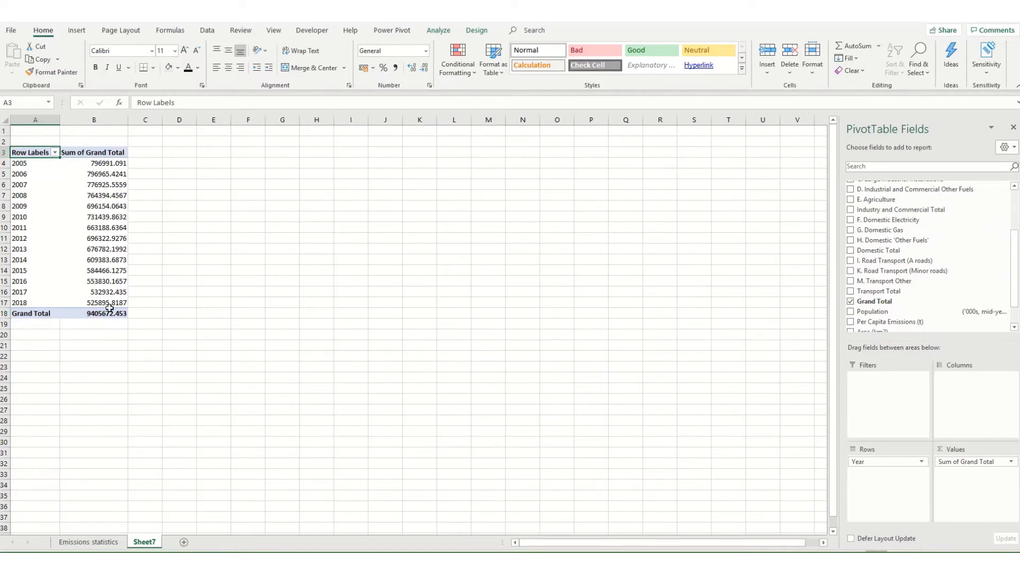
Step: Rearrange Name and Year between Rows and Columns, ending with regions as rows and Year removed
{"action": "scroll", "coordinate": [900, 289], "scroll_direction": "up", "scroll_amount": 3}
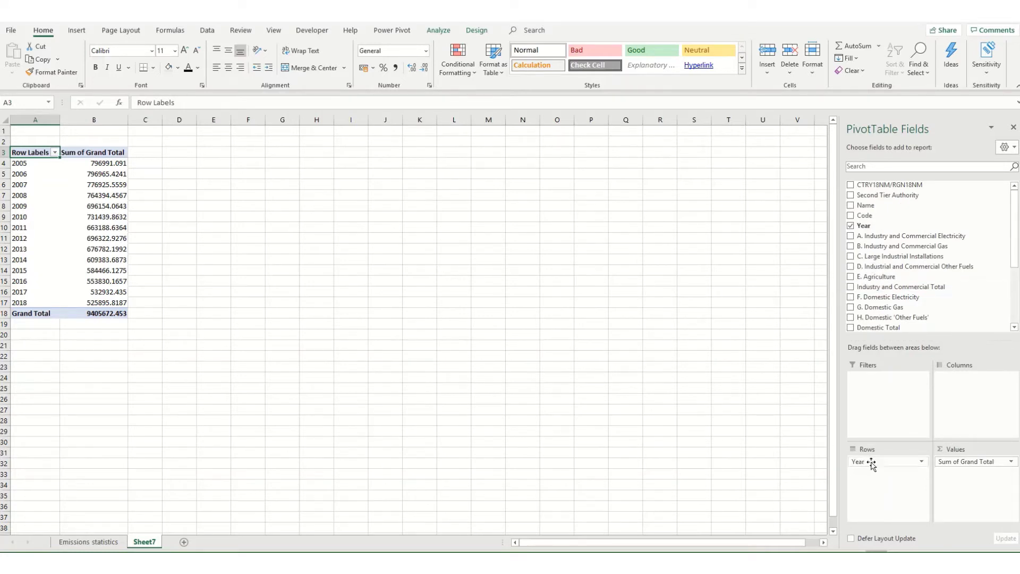
{"action": "left_click_drag", "start_coordinate": [862, 461], "coordinate": [964, 405]}
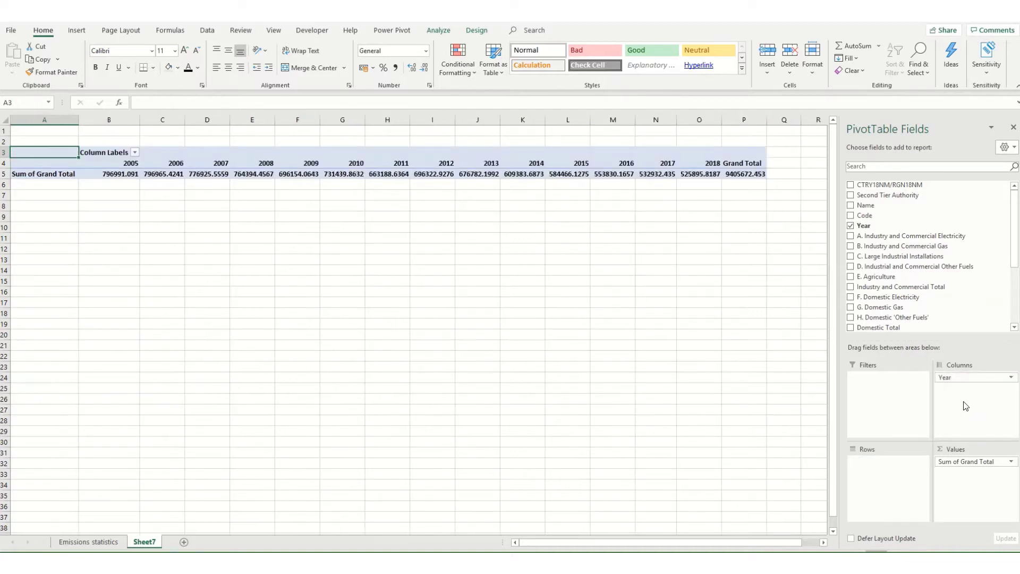
{"action": "left_click", "coordinate": [850, 206]}
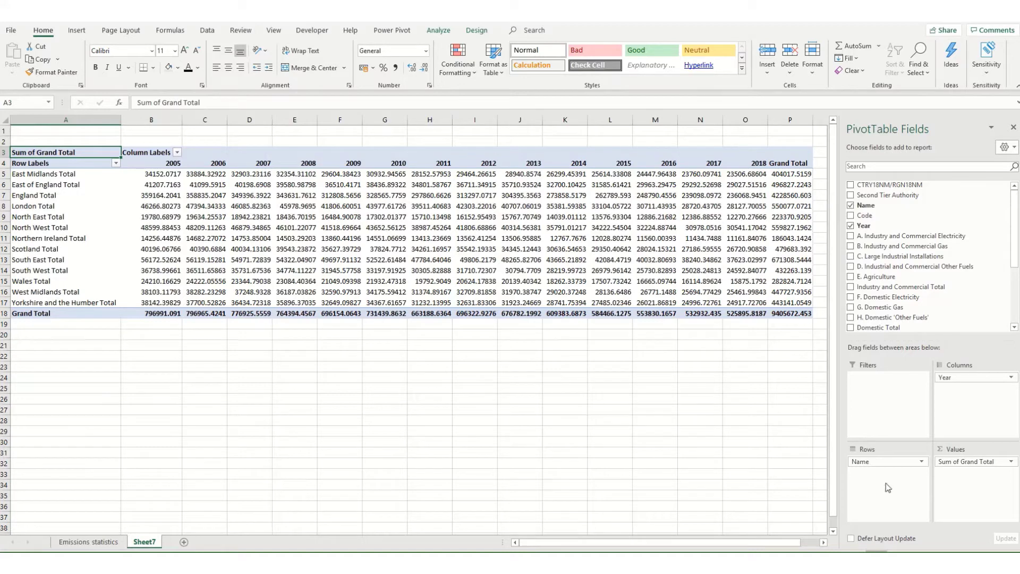
{"action": "left_click_drag", "start_coordinate": [855, 460], "coordinate": [871, 462]}
{"action": "left_click_drag", "start_coordinate": [962, 378], "coordinate": [903, 484]}
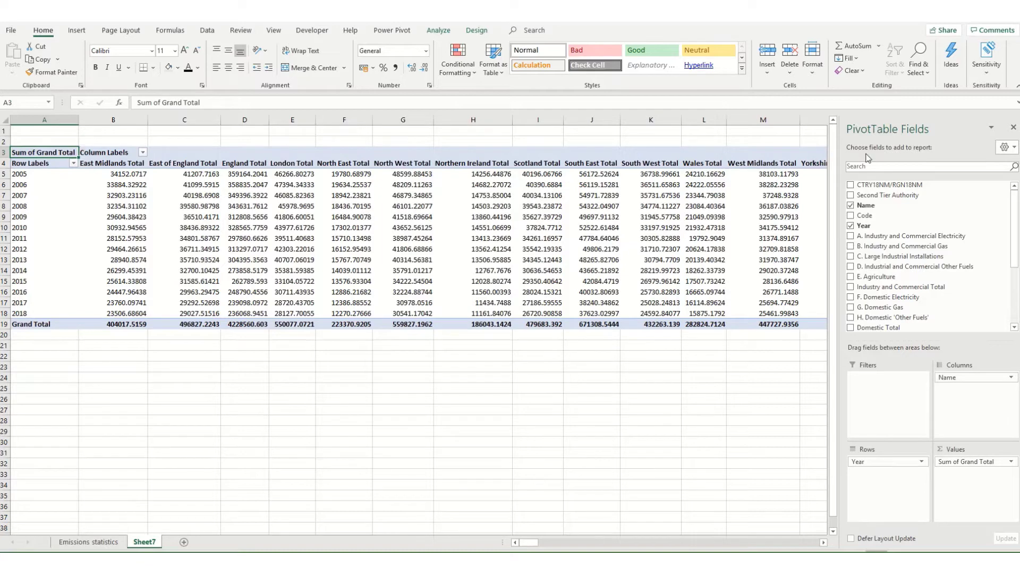
{"action": "left_click_drag", "start_coordinate": [959, 378], "coordinate": [901, 497]}
{"action": "left_click_drag", "start_coordinate": [889, 463], "coordinate": [962, 385]}
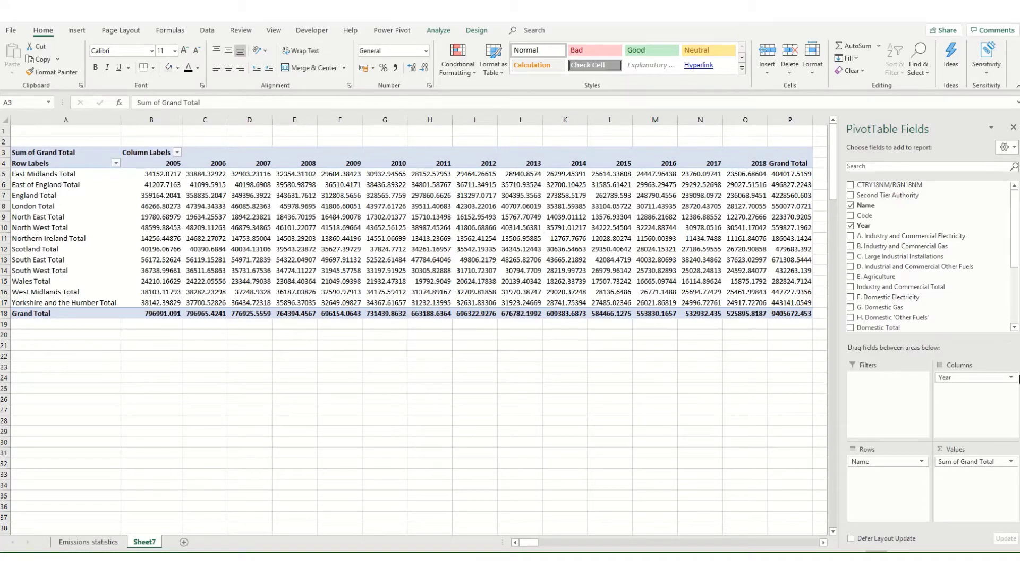
{"action": "left_click_drag", "start_coordinate": [1012, 382], "coordinate": [978, 311]}
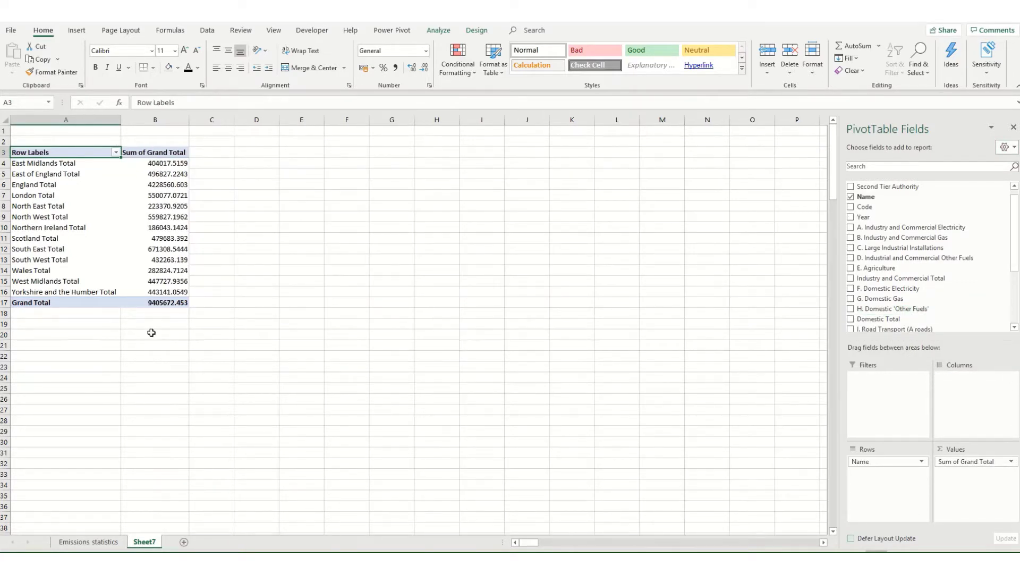
Step: Summarize Grand Total as Average with the custom name 'Average by year'
{"action": "left_click", "coordinate": [1012, 462]}
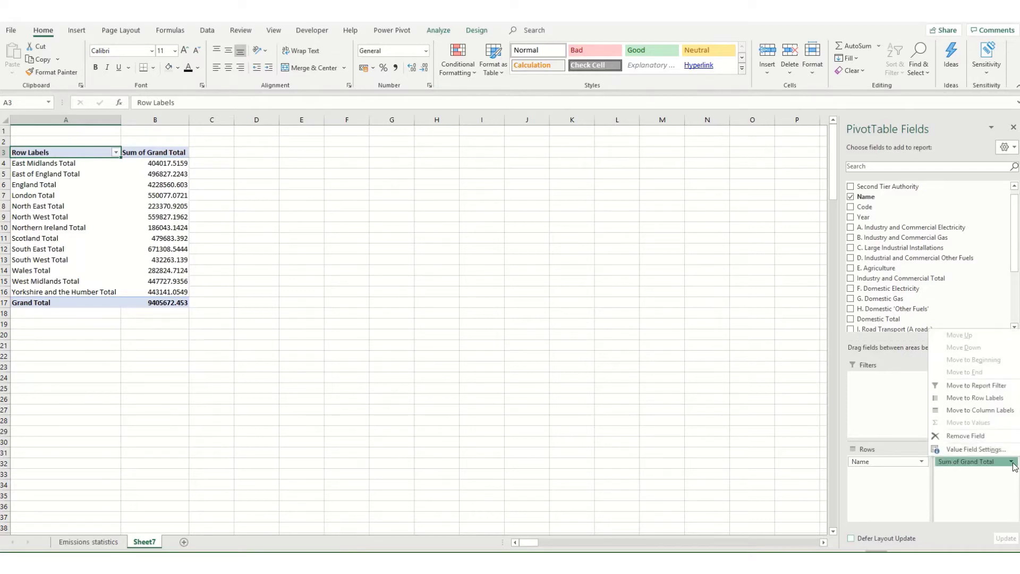
{"action": "left_click", "coordinate": [977, 449]}
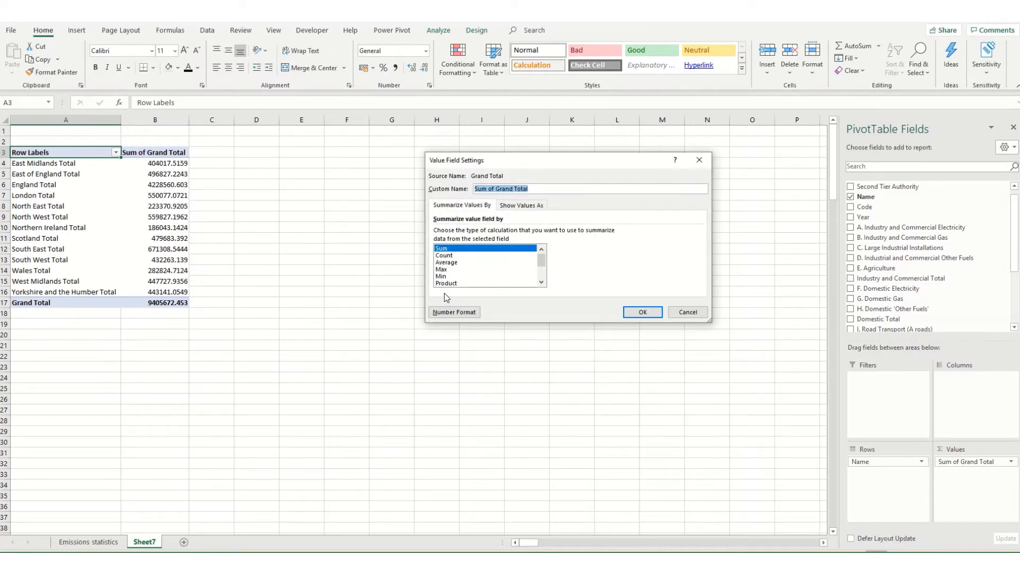
{"action": "left_click", "coordinate": [440, 262]}
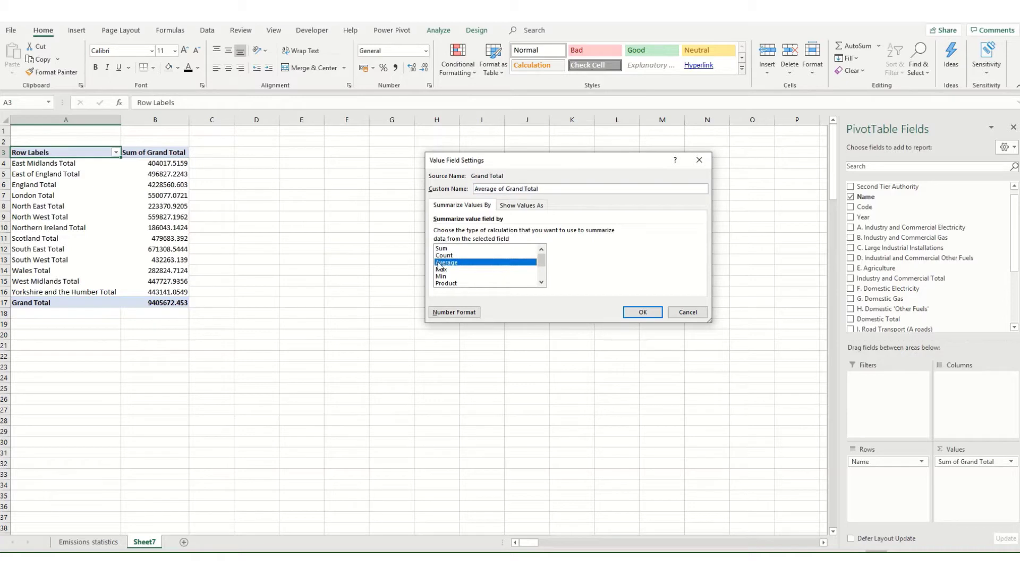
{"action": "left_click_drag", "start_coordinate": [498, 189], "coordinate": [599, 186]}
{"action": "key", "text": "BackSpace"}
{"action": "left_click", "coordinate": [637, 314]}
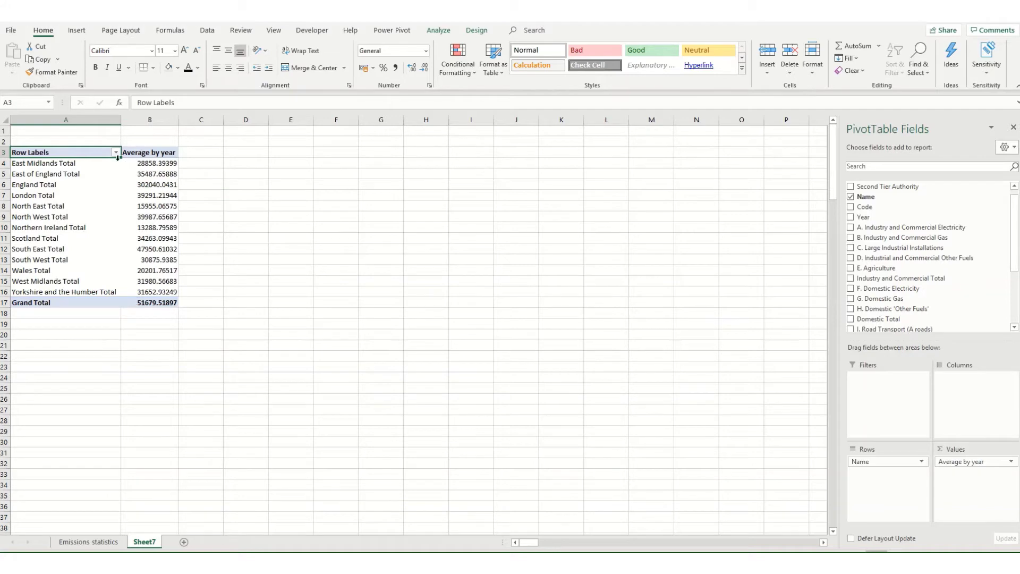
Step: Format the pivot values as Number with a 1000 separator and no decimals
{"action": "left_click", "coordinate": [1007, 461]}
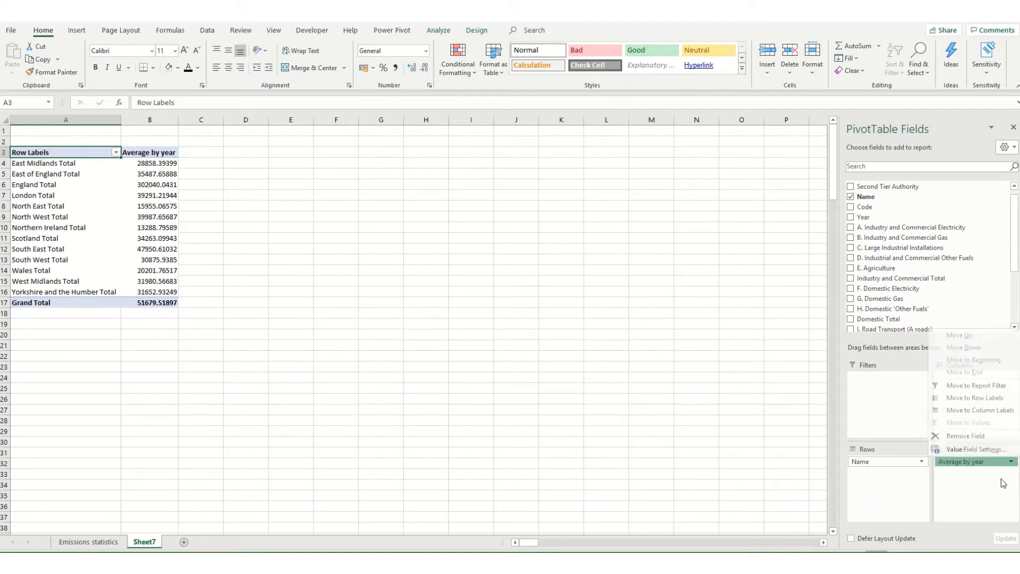
{"action": "left_click", "coordinate": [962, 450]}
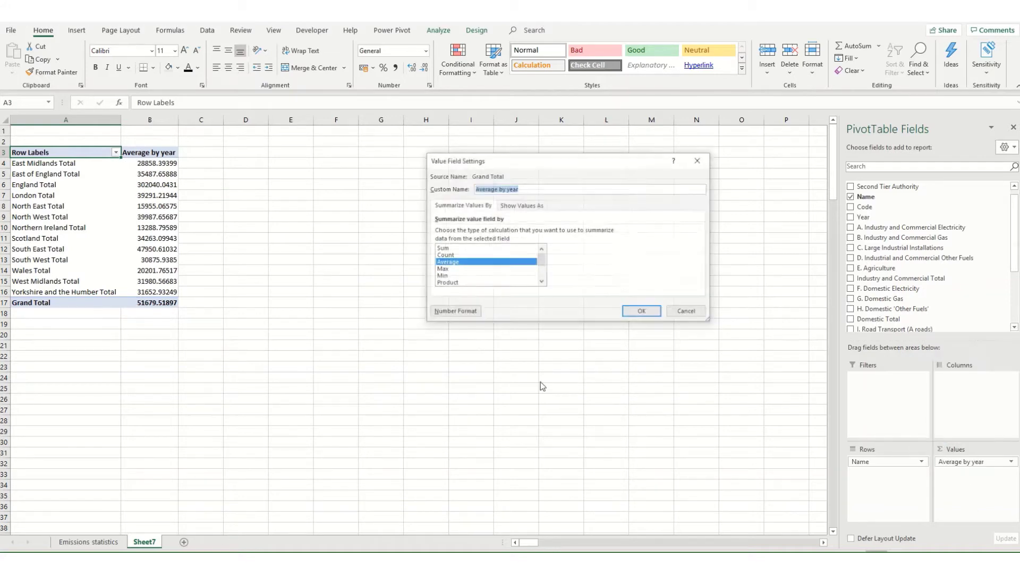
{"action": "left_click", "coordinate": [455, 313]}
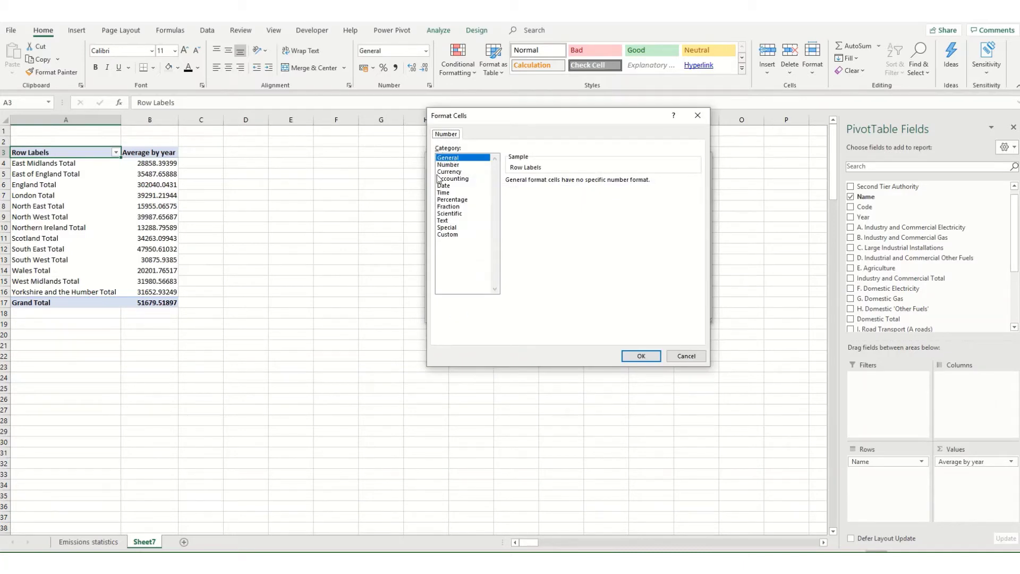
{"action": "left_click", "coordinate": [448, 165]}
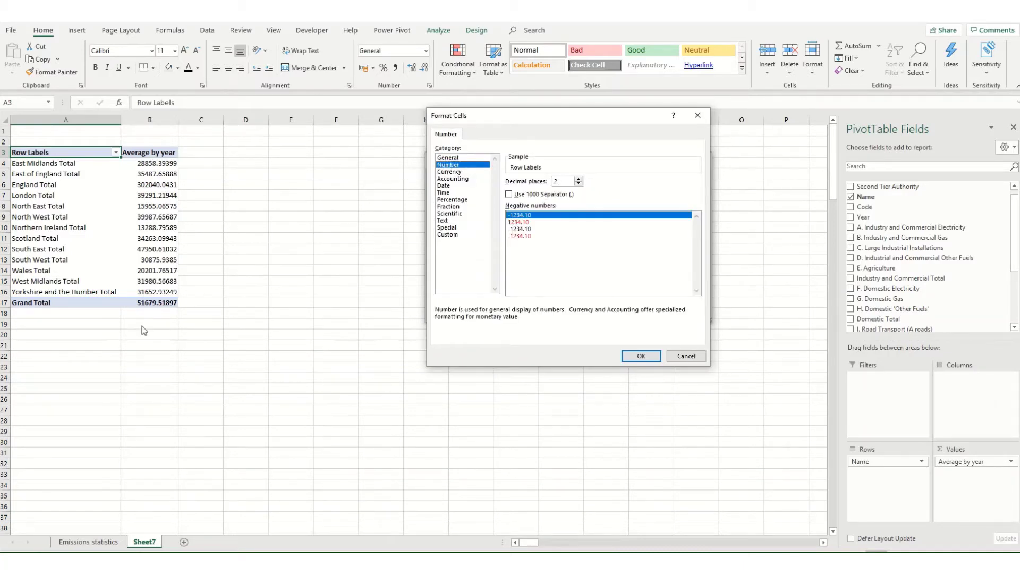
{"action": "left_click", "coordinate": [509, 194]}
{"action": "left_click", "coordinate": [640, 357]}
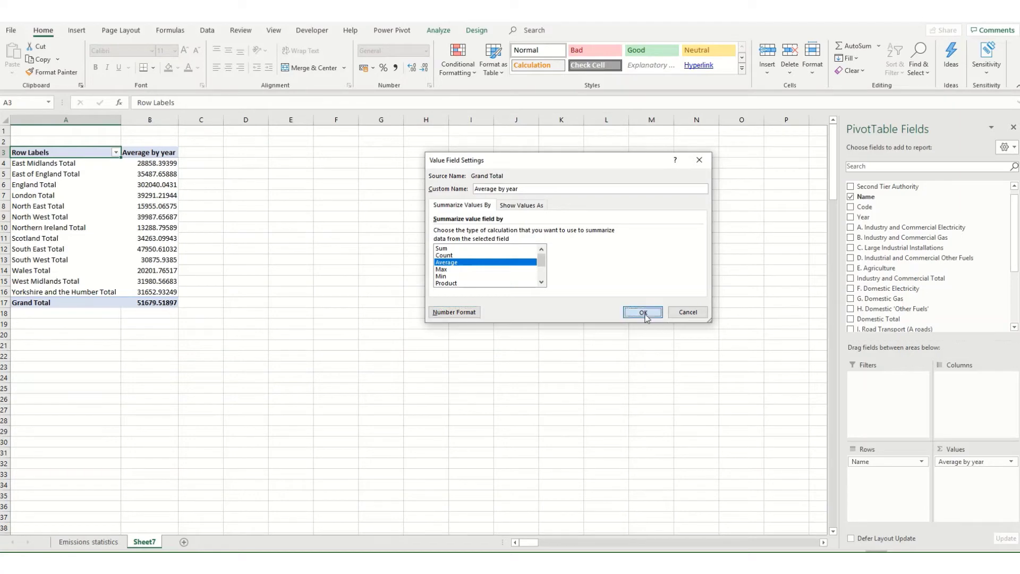
{"action": "left_click", "coordinate": [630, 314]}
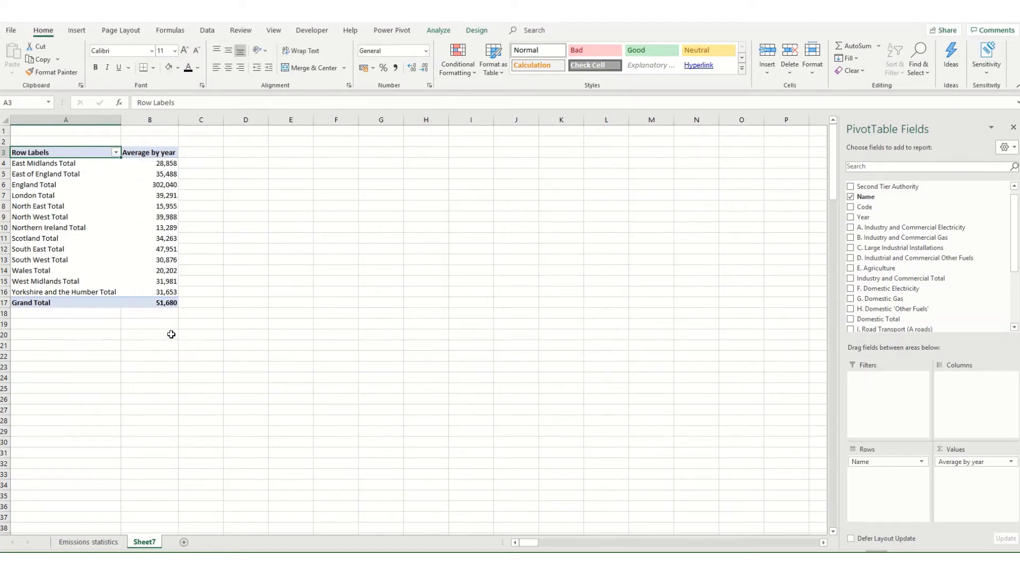
Step: Switch the value field summary back to Sum of Grand Total
{"action": "left_click", "coordinate": [159, 174]}
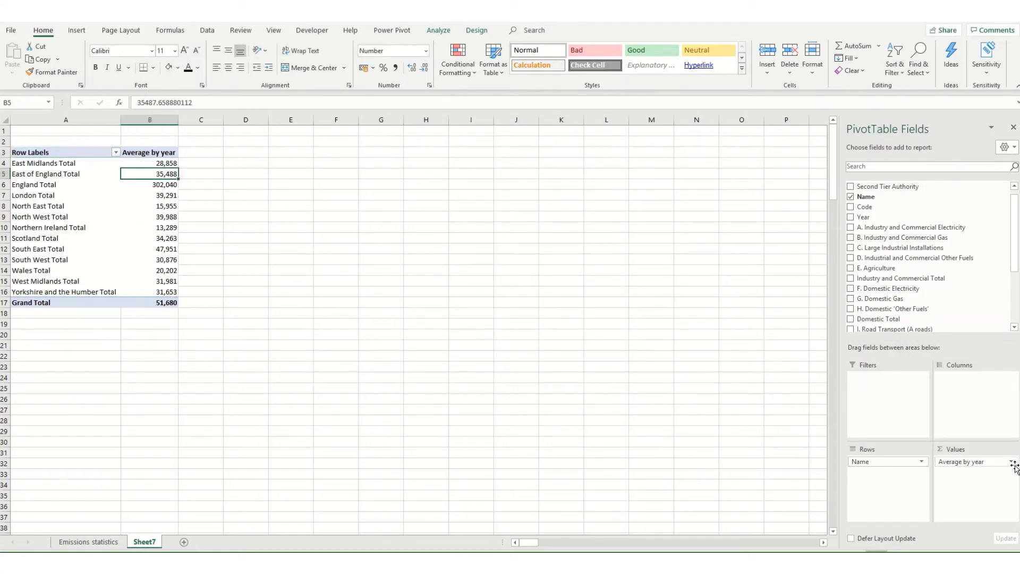
{"action": "left_click", "coordinate": [1013, 462]}
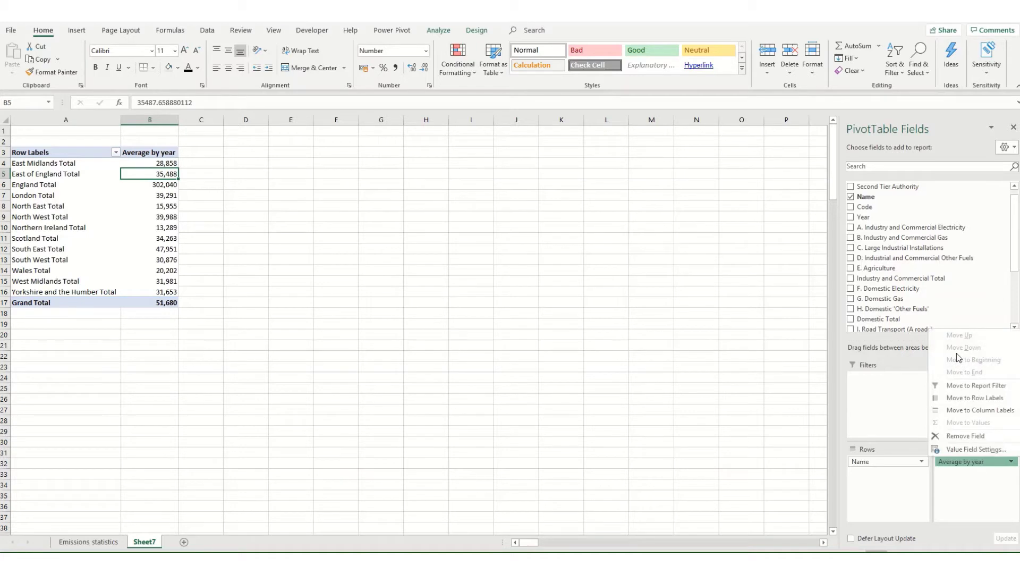
{"action": "left_click", "coordinate": [959, 451]}
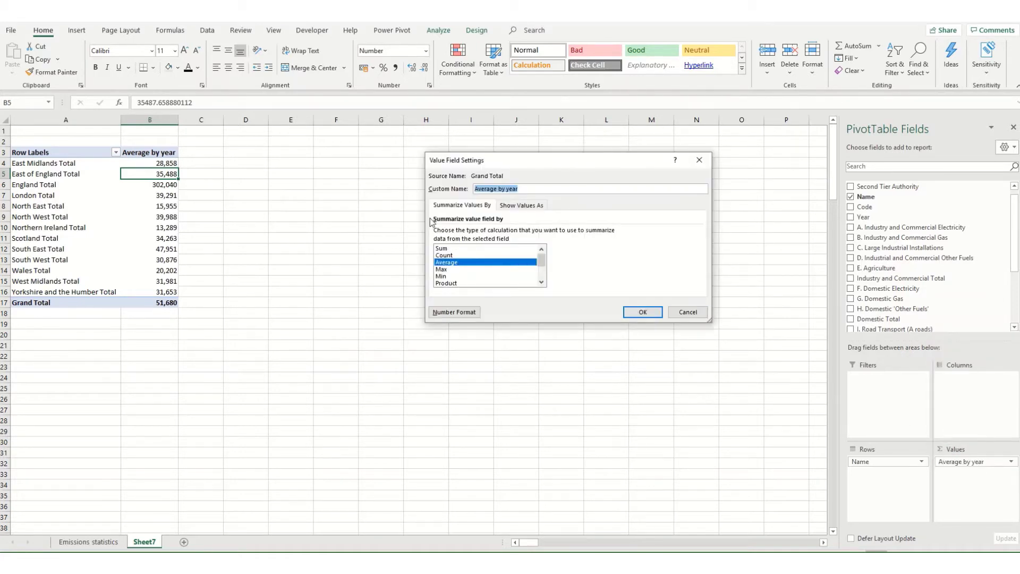
{"action": "left_click", "coordinate": [442, 249]}
{"action": "left_click", "coordinate": [642, 312]}
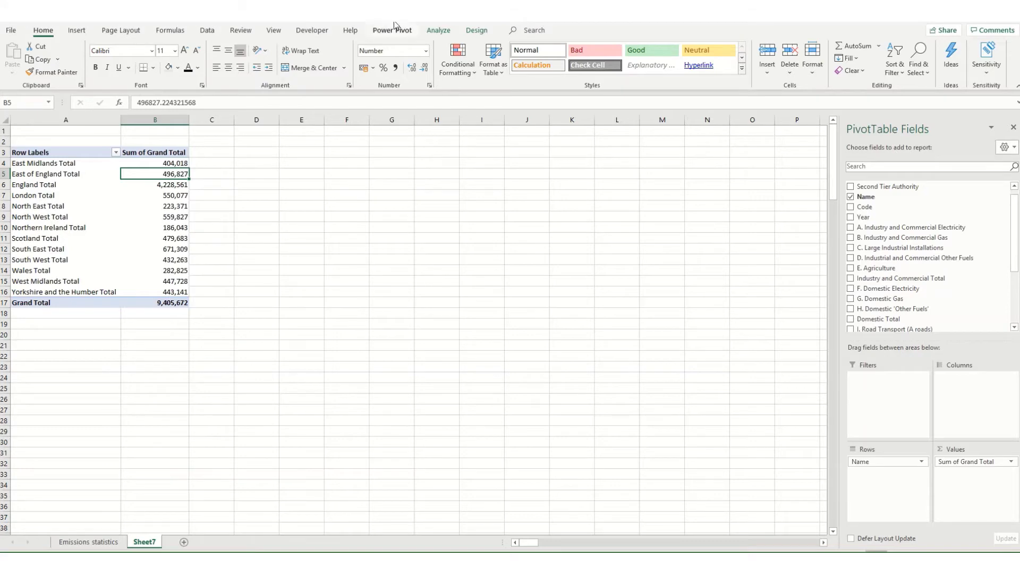
Step: Turn on Banded Rows for the pivot table
{"action": "left_click", "coordinate": [259, 194]}
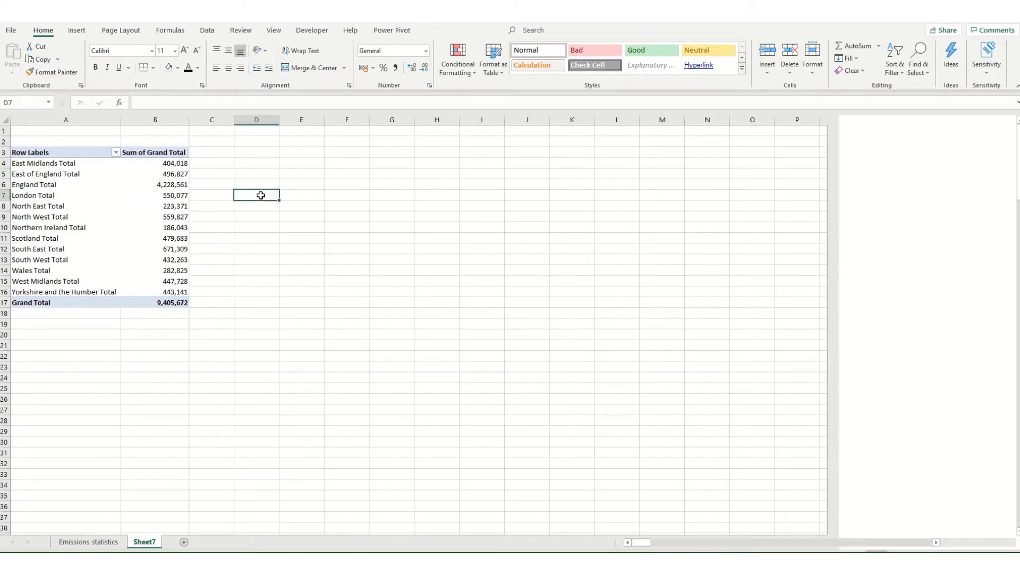
{"action": "left_click", "coordinate": [86, 194]}
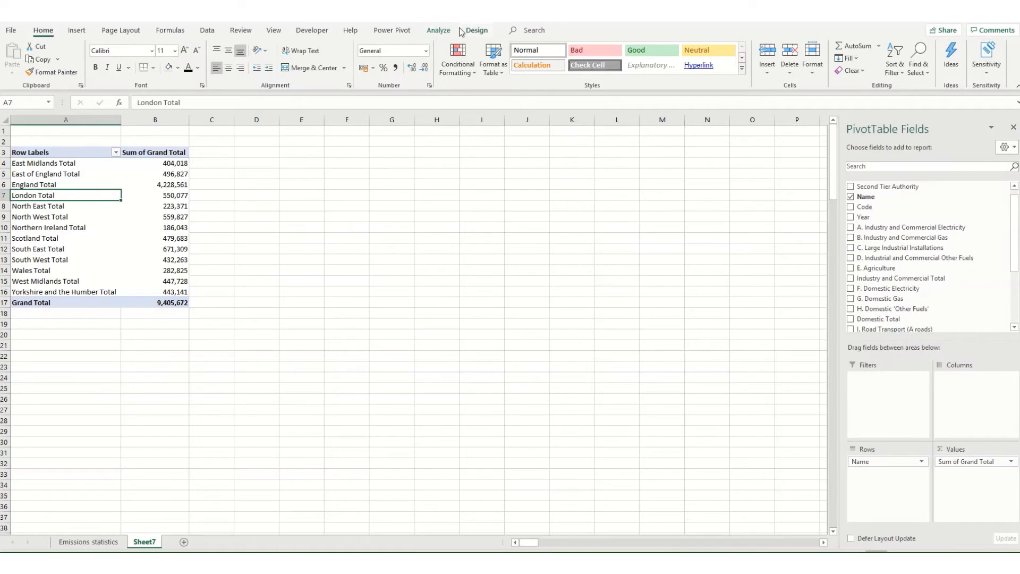
{"action": "left_click", "coordinate": [438, 30]}
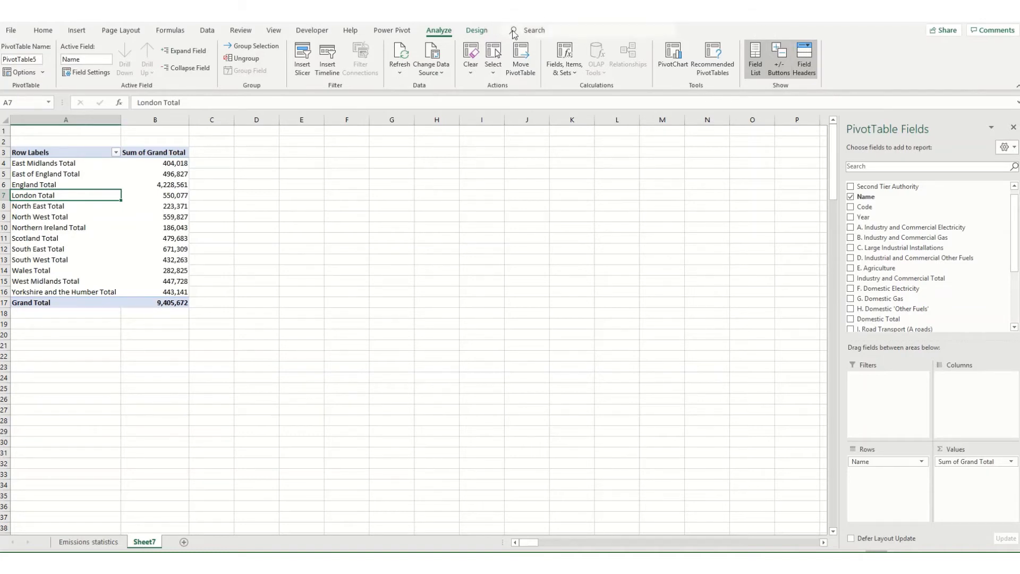
{"action": "left_click", "coordinate": [474, 33]}
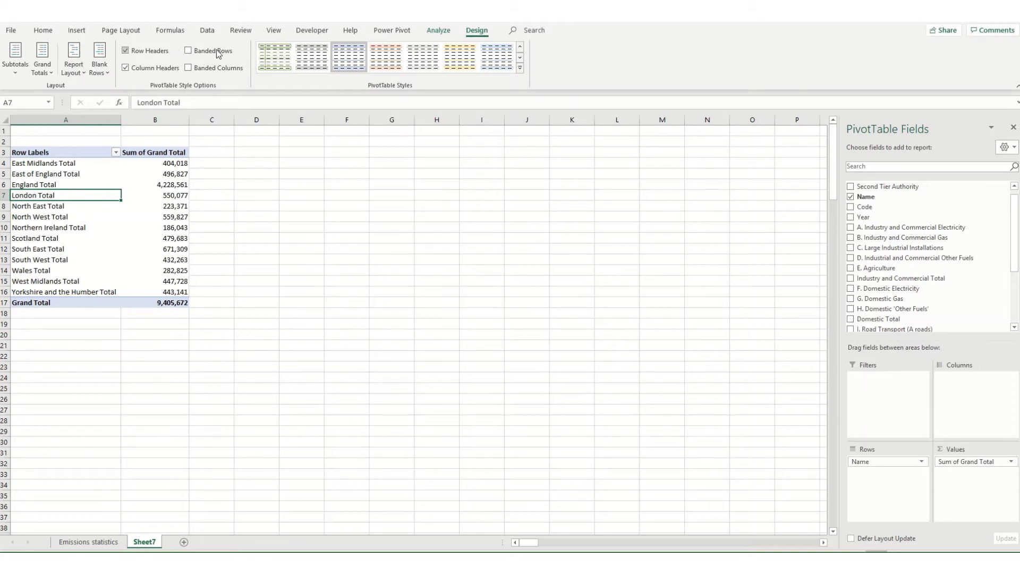
{"action": "left_click", "coordinate": [188, 51]}
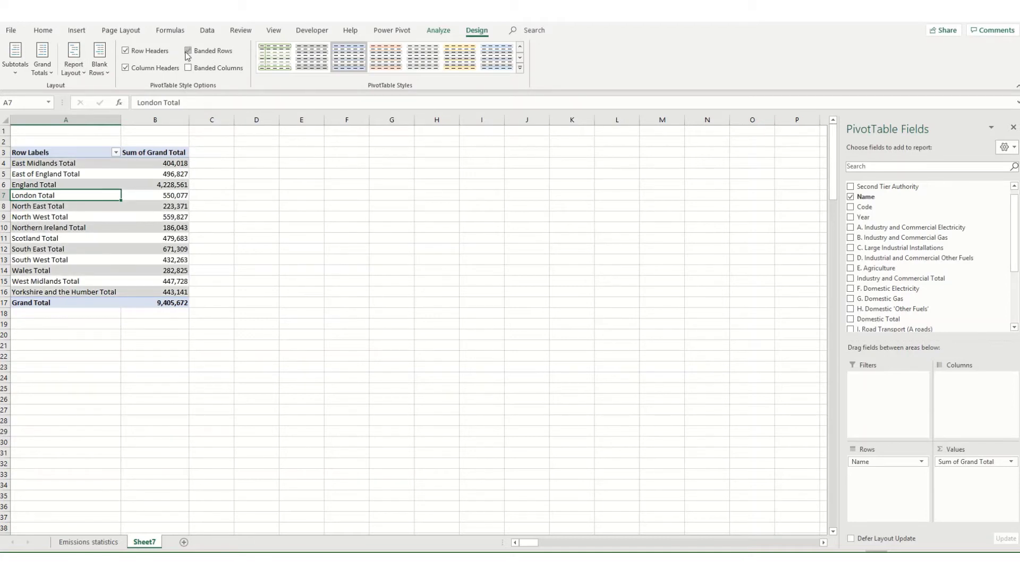
Step: Apply a blue-header style from the PivotTable Styles gallery
{"action": "left_click", "coordinate": [521, 58]}
{"action": "left_click", "coordinate": [520, 60]}
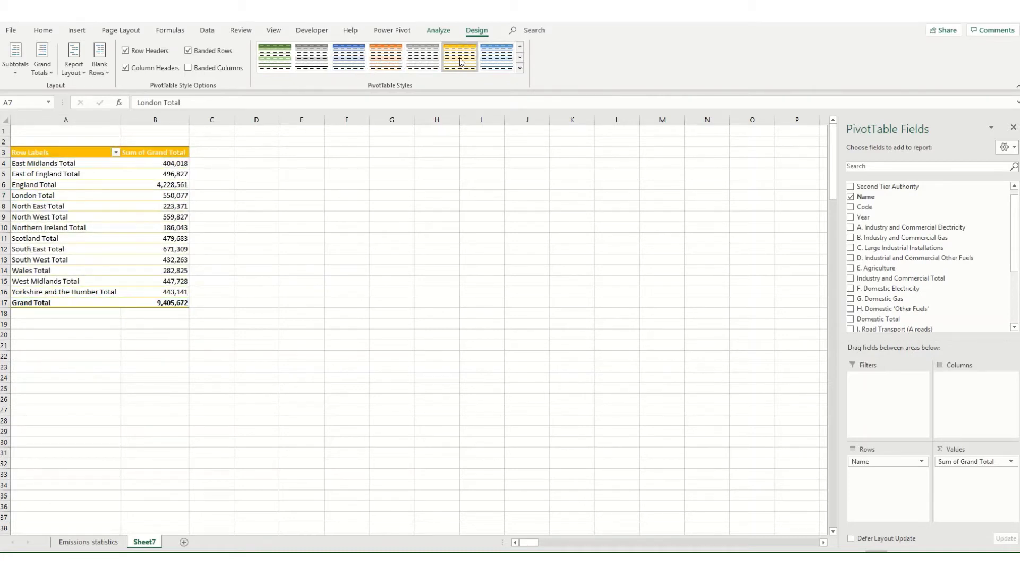
{"action": "left_click", "coordinate": [348, 57]}
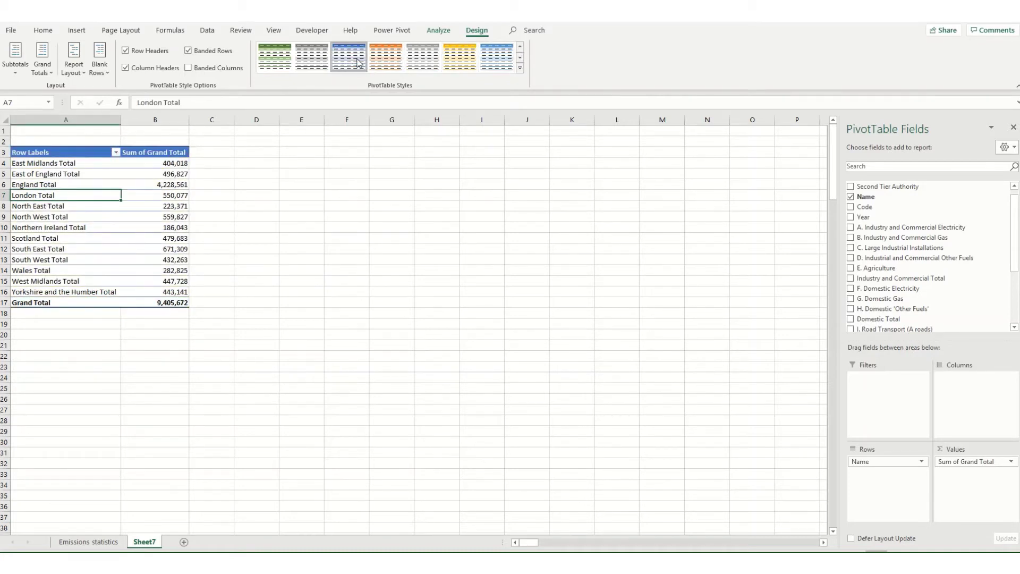
Step: In PivotTable Options, untick Show grand totals for rows, keeping column grand totals
{"action": "left_click", "coordinate": [440, 31]}
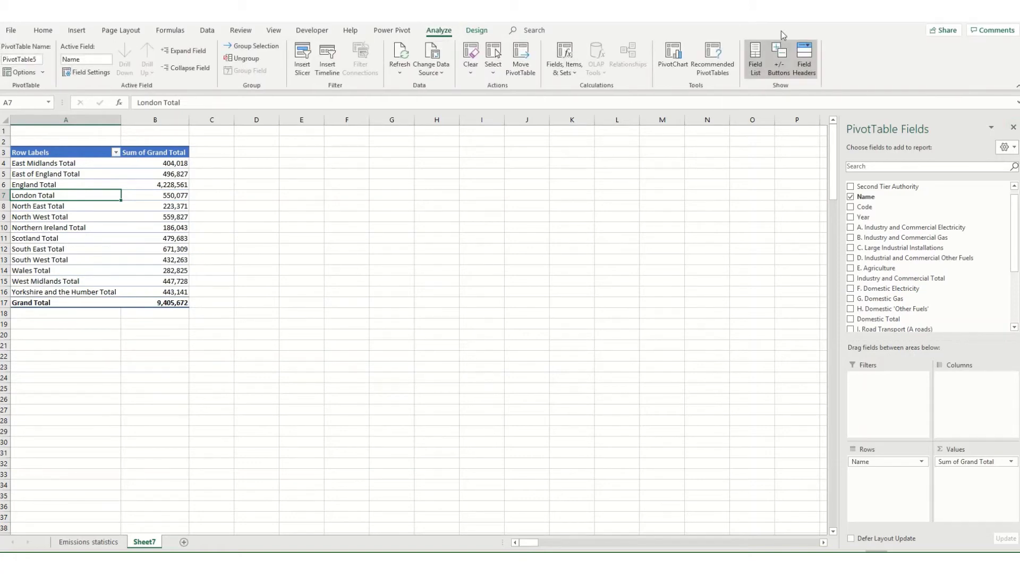
{"action": "left_click", "coordinate": [1014, 129]}
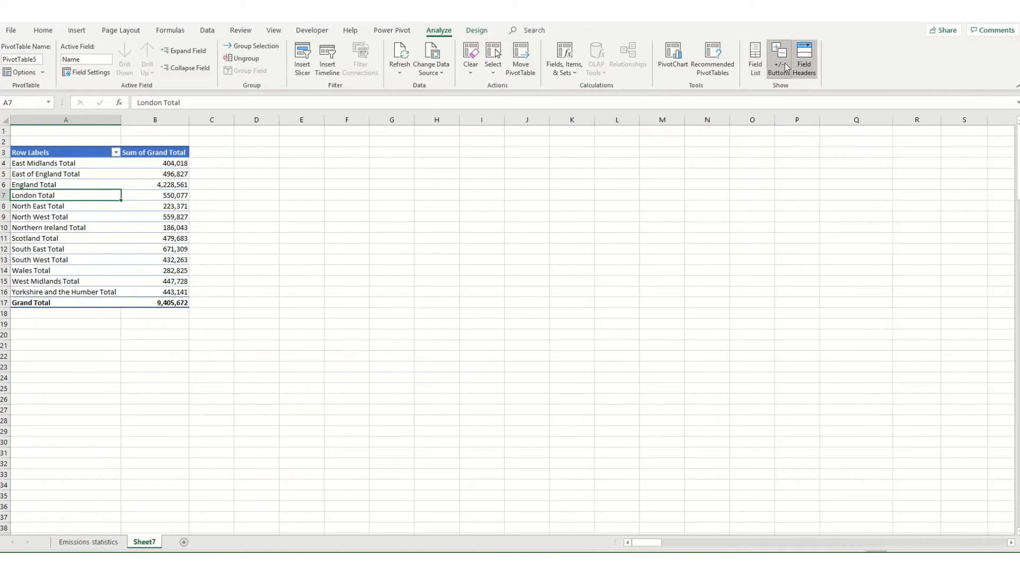
{"action": "left_click", "coordinate": [755, 61]}
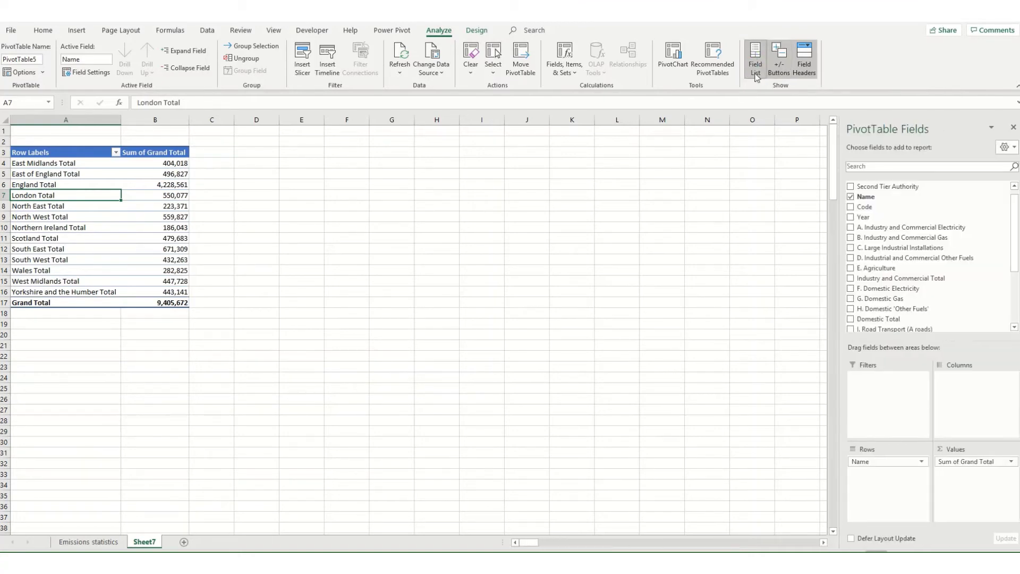
{"action": "left_click", "coordinate": [756, 71]}
{"action": "left_click", "coordinate": [757, 71]}
{"action": "left_click", "coordinate": [44, 73]}
{"action": "left_click", "coordinate": [24, 88]}
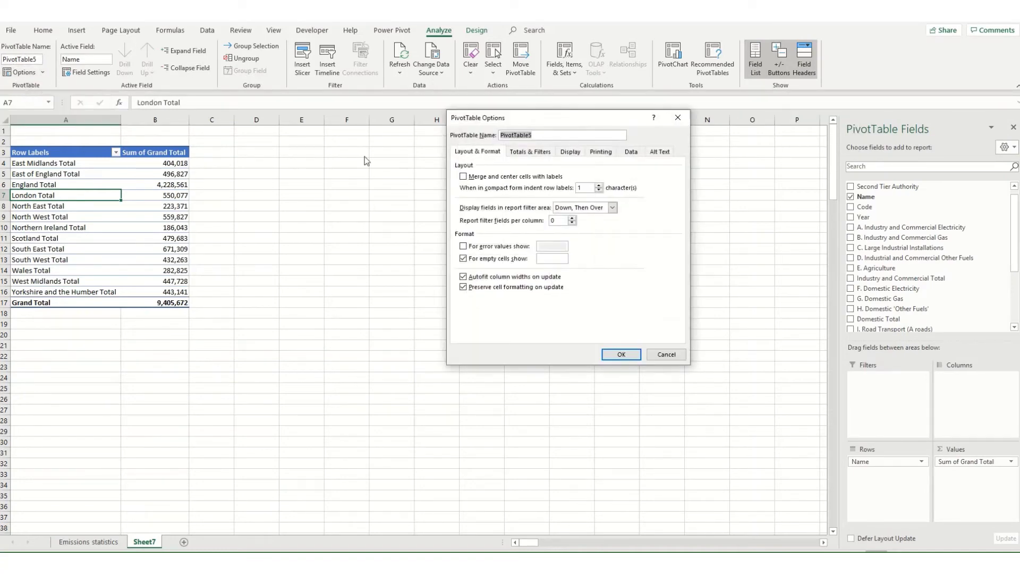
{"action": "left_click", "coordinate": [541, 153]}
{"action": "left_click", "coordinate": [463, 177]}
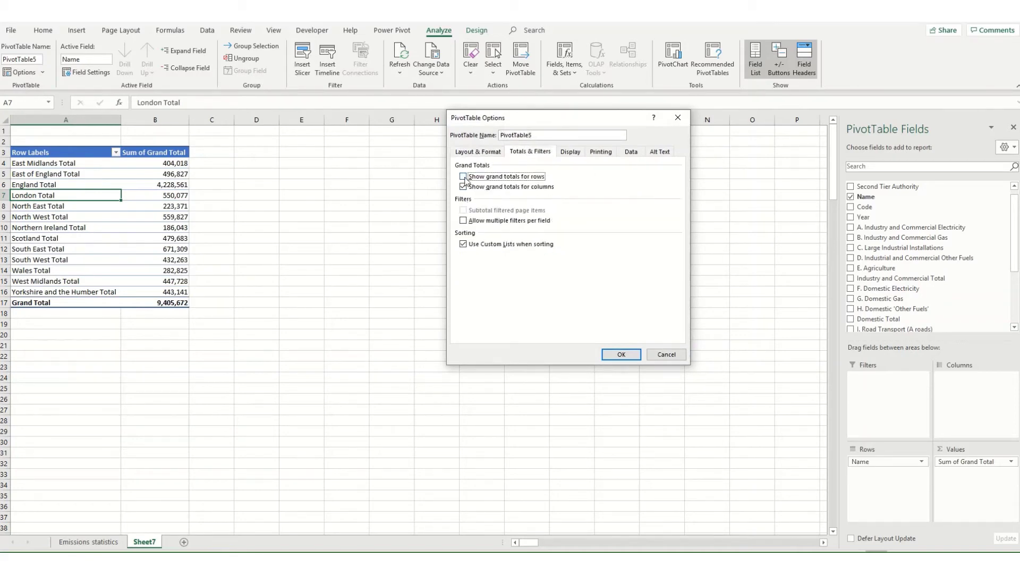
{"action": "left_click", "coordinate": [622, 355]}
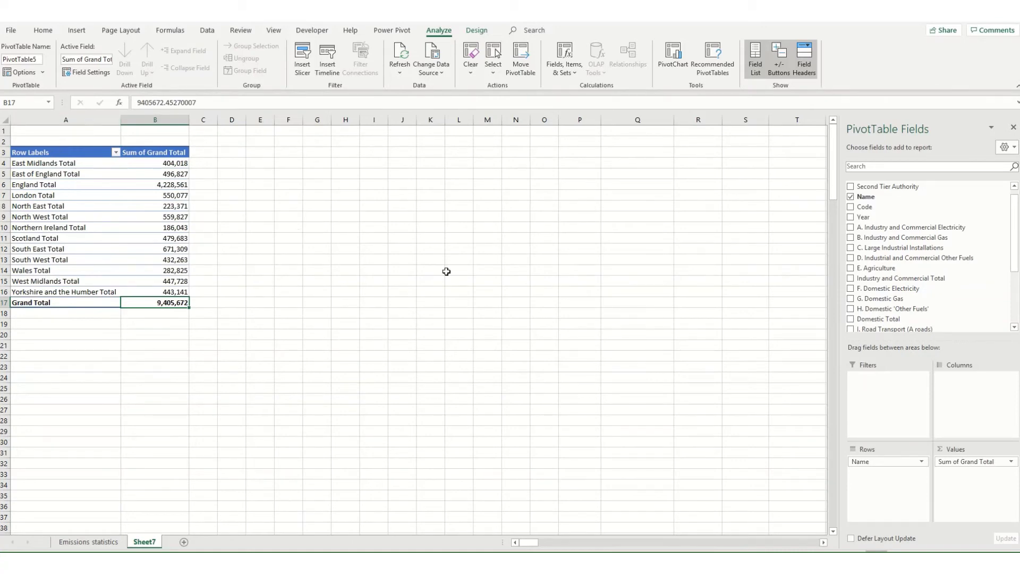
Step: Place Year in Columns so years 2005–2018 span the pivot, then select the Grand Total column
{"action": "left_click", "coordinate": [851, 217]}
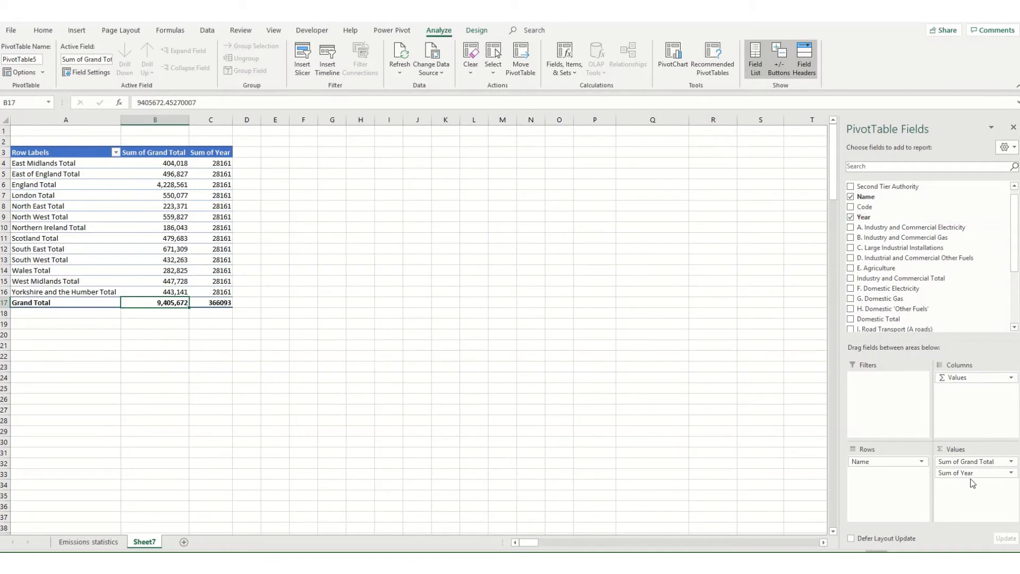
{"action": "left_click_drag", "start_coordinate": [966, 472], "coordinate": [961, 404]}
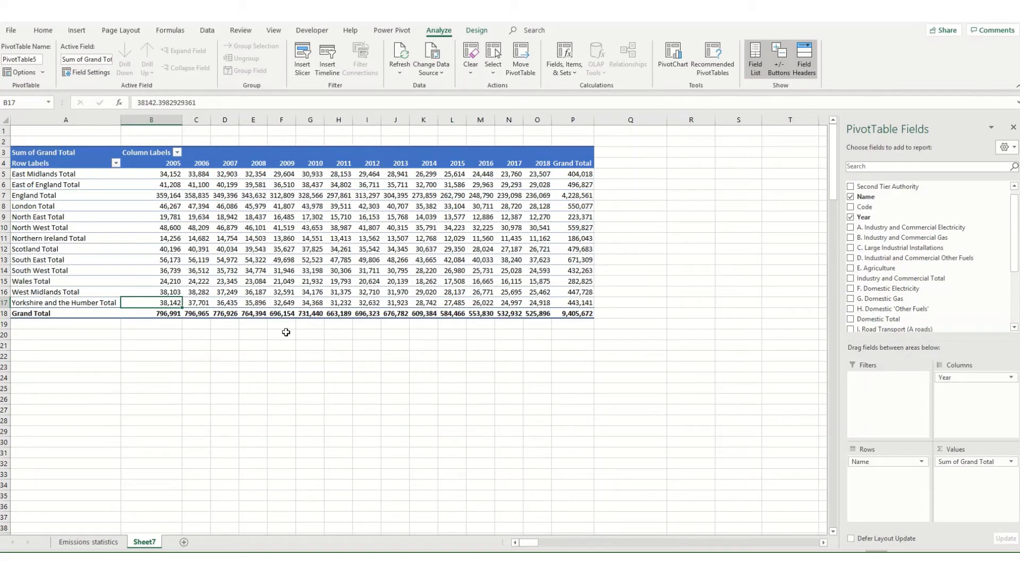
{"action": "left_click_drag", "start_coordinate": [567, 153], "coordinate": [573, 326]}
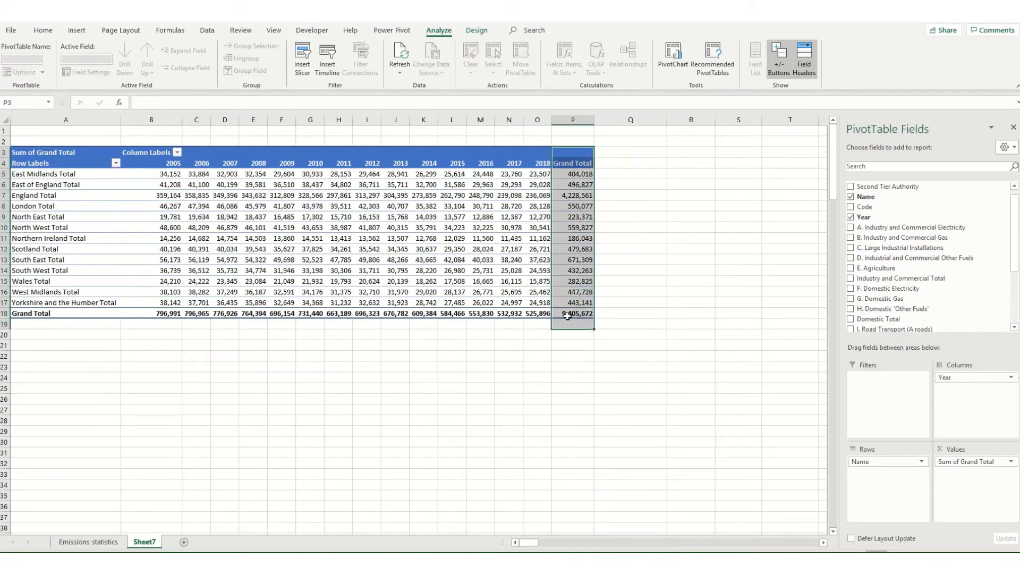
{"action": "left_click", "coordinate": [101, 206]}
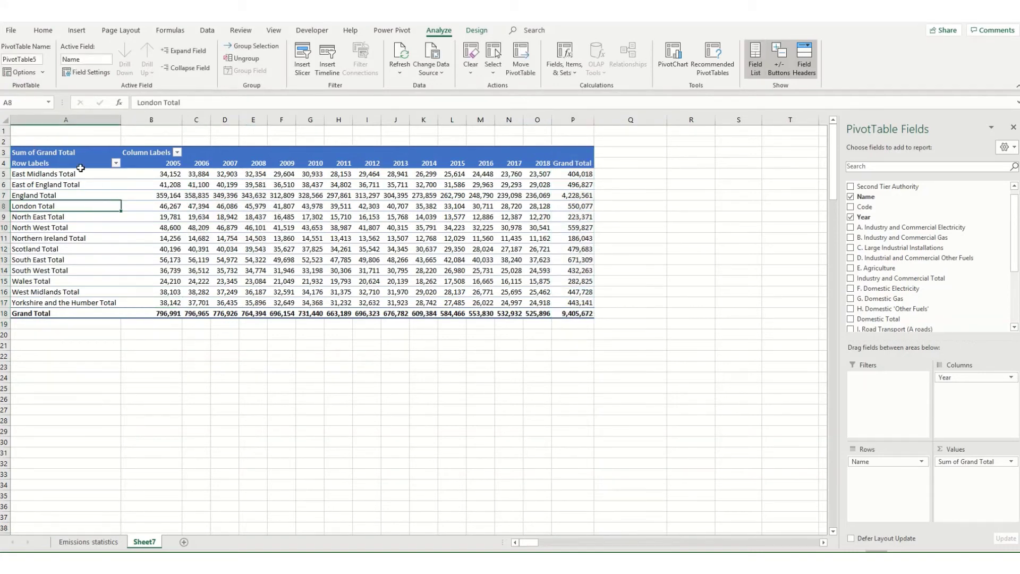
{"action": "left_click", "coordinate": [20, 72]}
{"action": "left_click", "coordinate": [546, 154]}
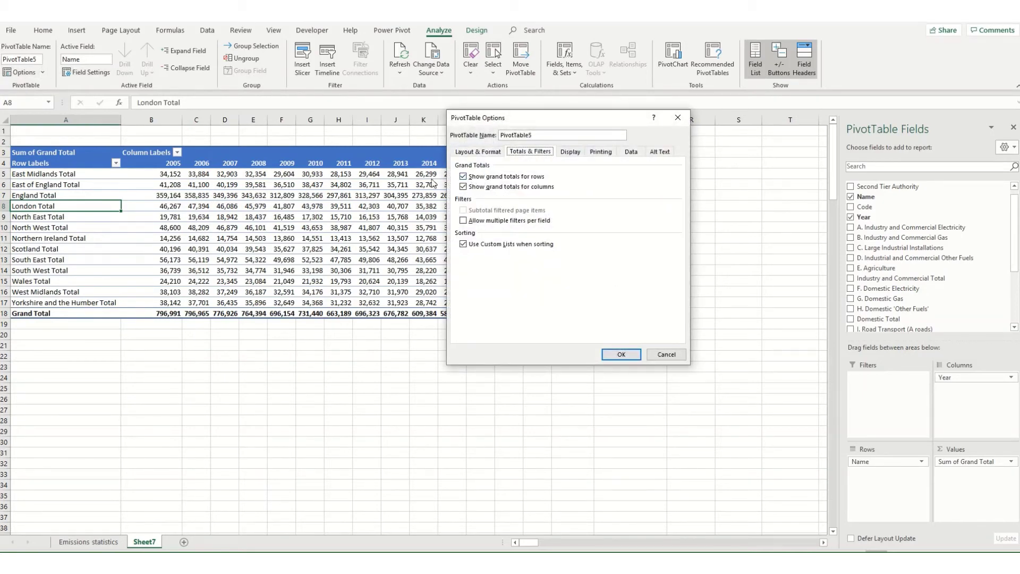
{"action": "left_click", "coordinate": [464, 177]}
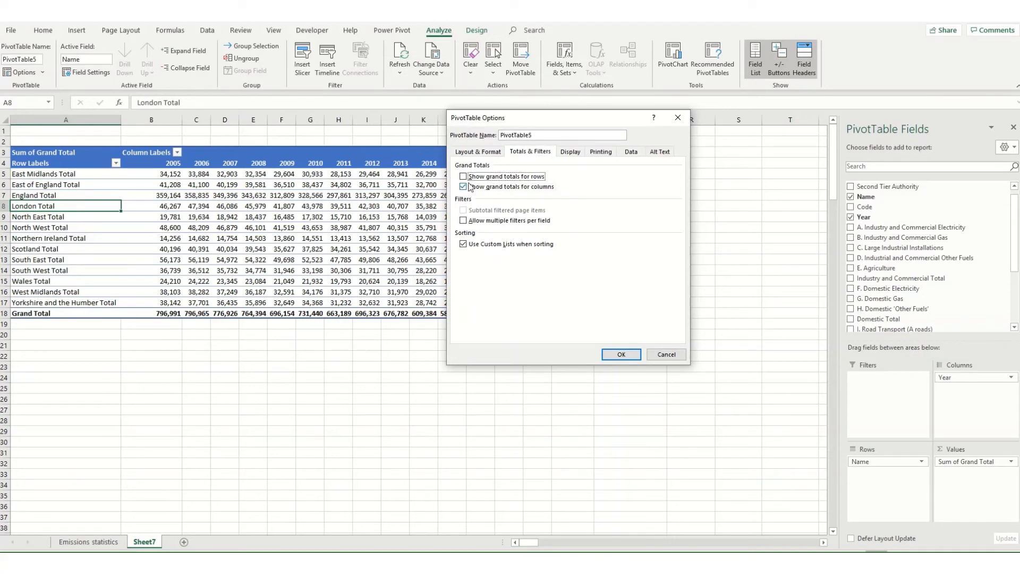
{"action": "left_click", "coordinate": [622, 354]}
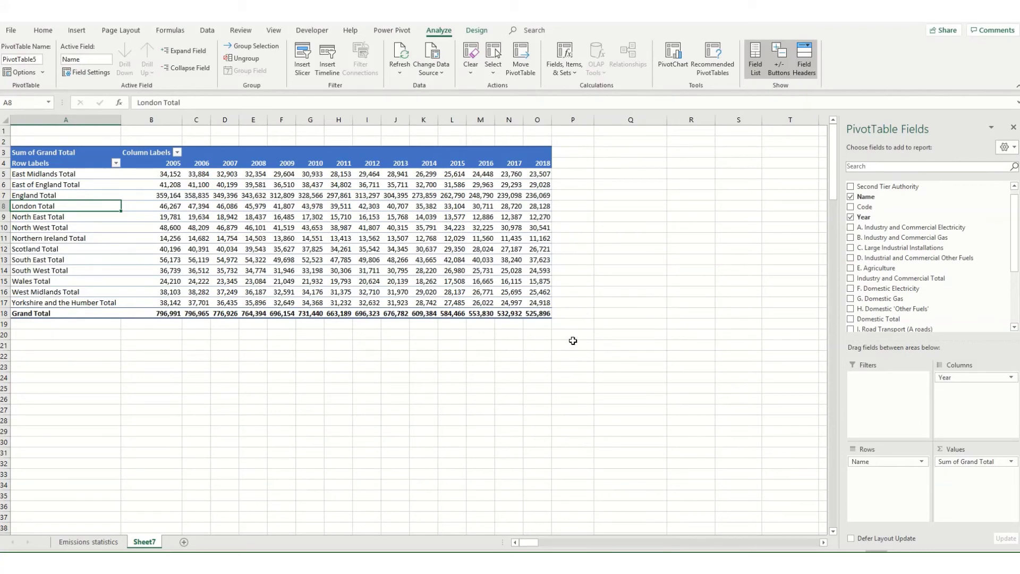
{"action": "left_click", "coordinate": [22, 72]}
{"action": "left_click", "coordinate": [532, 152]}
{"action": "left_click", "coordinate": [463, 176]}
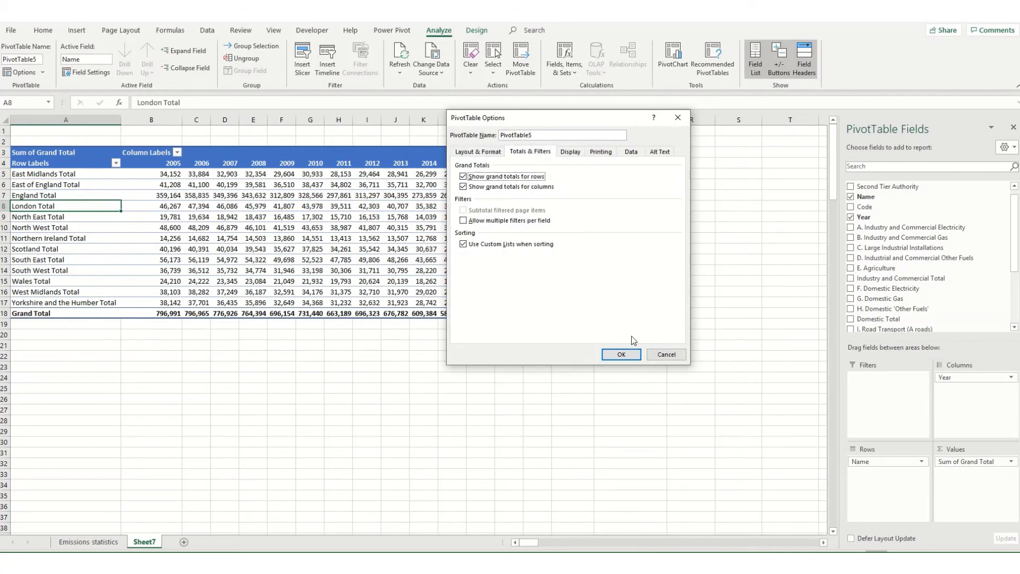
{"action": "left_click", "coordinate": [621, 354]}
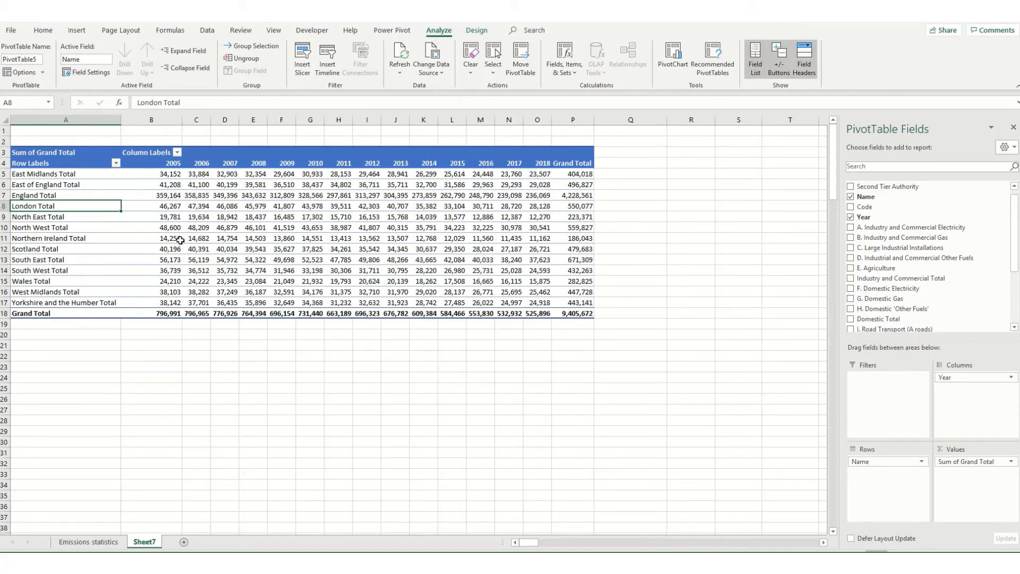
Step: Inspect England Total's grand total of 4,228,561 and the pivot's region rows 5 to 17
{"action": "left_click", "coordinate": [586, 197]}
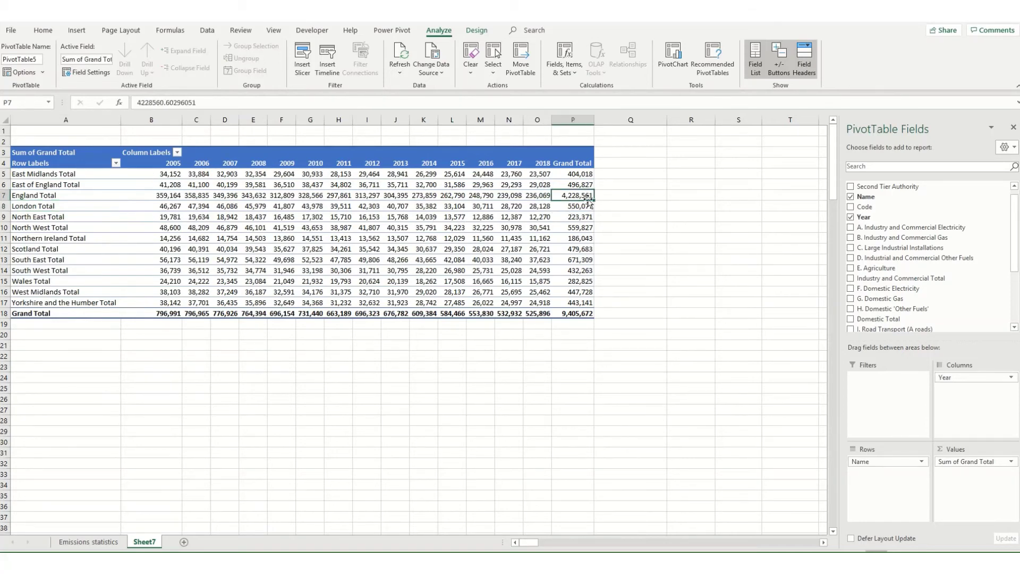
{"action": "left_click", "coordinate": [51, 192]}
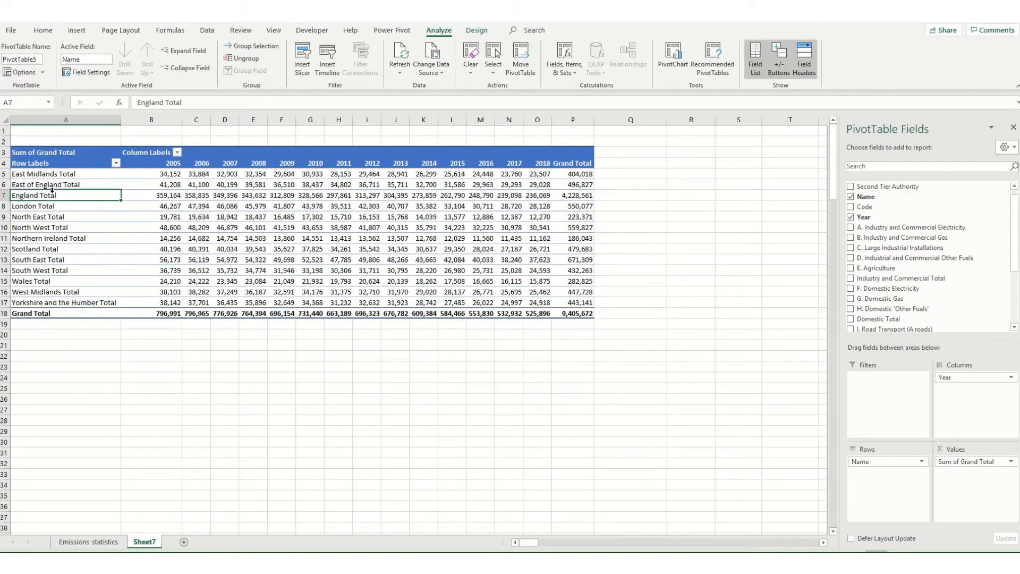
{"action": "left_click_drag", "start_coordinate": [6, 174], "coordinate": [24, 307]}
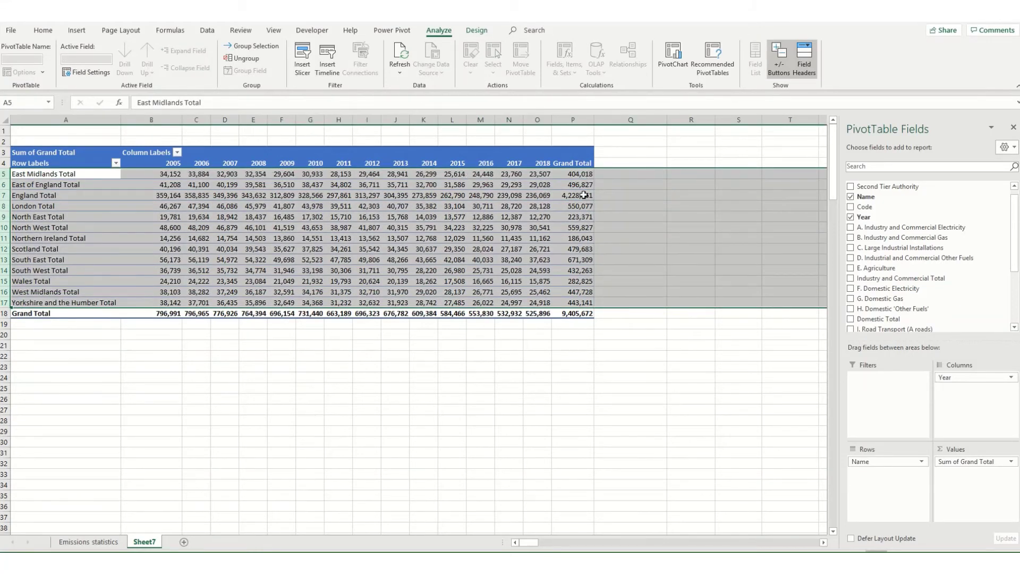
{"action": "mouse_move", "coordinate": [584, 195]}
{"action": "left_click", "coordinate": [572, 194]}
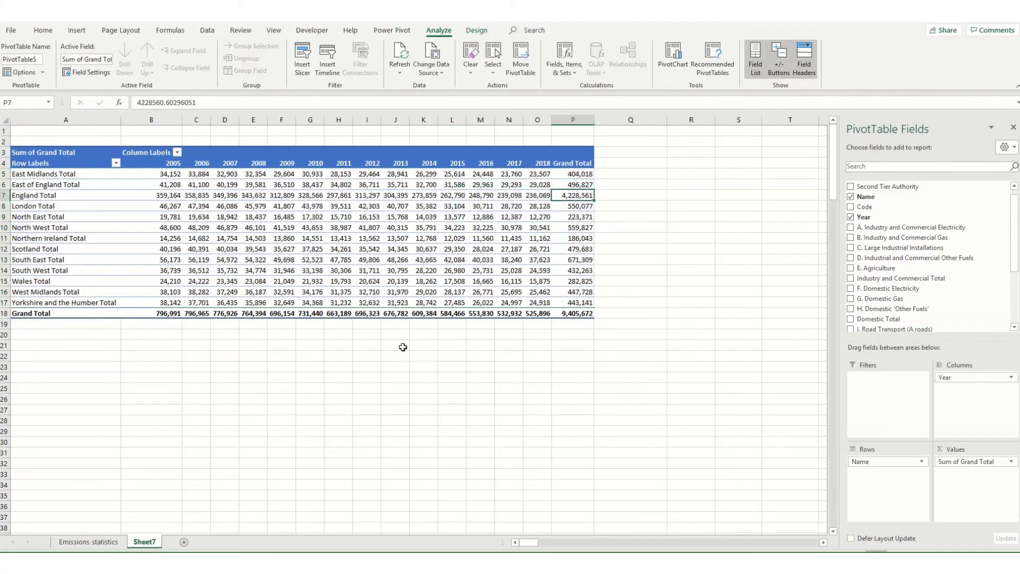
Step: Delete all the England Total rows from the Emissions statistics data sheet
{"action": "left_click", "coordinate": [88, 541]}
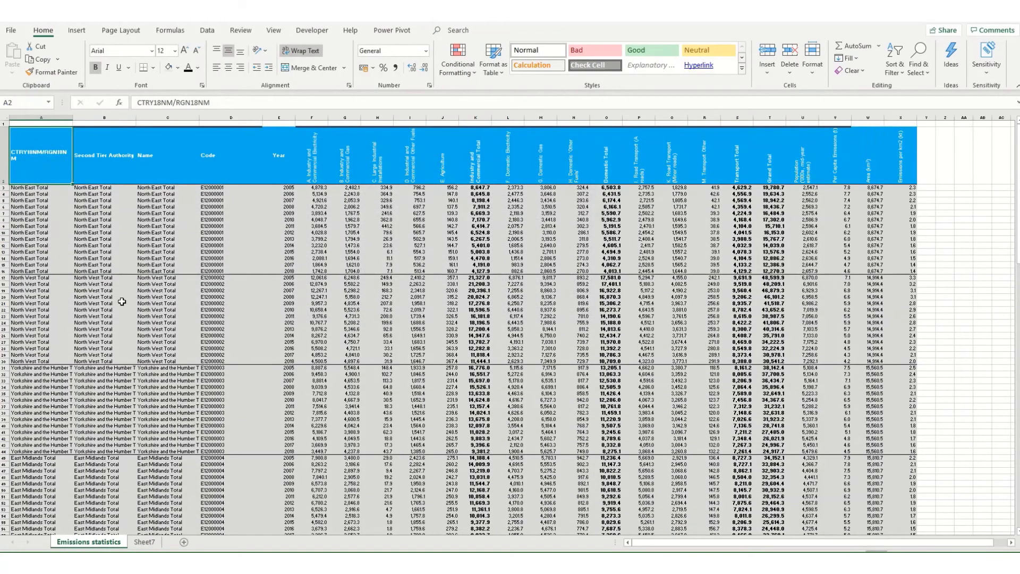
{"action": "scroll", "coordinate": [78, 402], "scroll_direction": "down", "scroll_amount": 14}
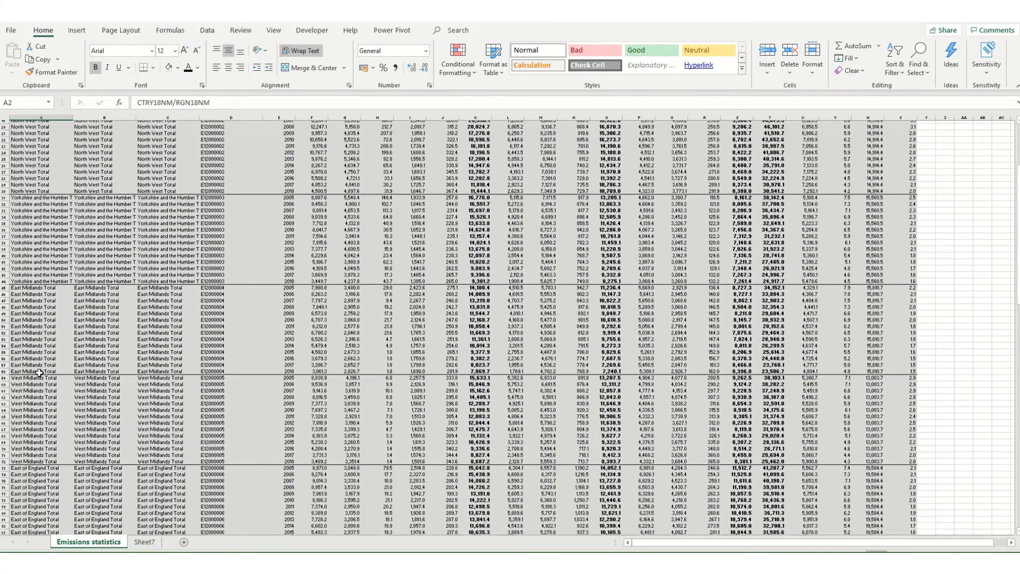
{"action": "scroll", "coordinate": [39, 373], "scroll_direction": "down", "scroll_amount": 16}
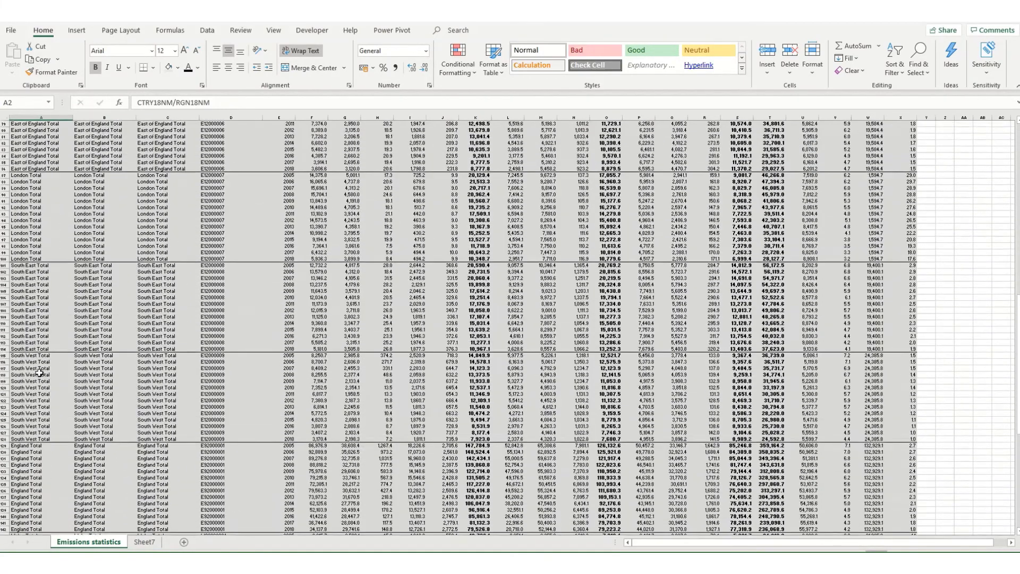
{"action": "left_click_drag", "start_coordinate": [3, 369], "coordinate": [4, 452]}
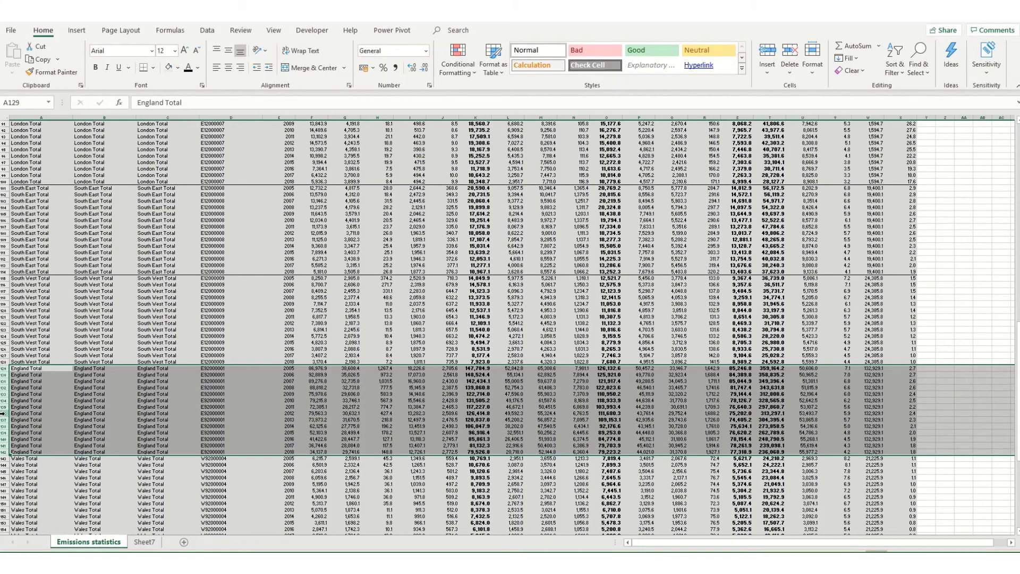
{"action": "right_click", "coordinate": [6, 414]}
{"action": "left_click", "coordinate": [64, 329]}
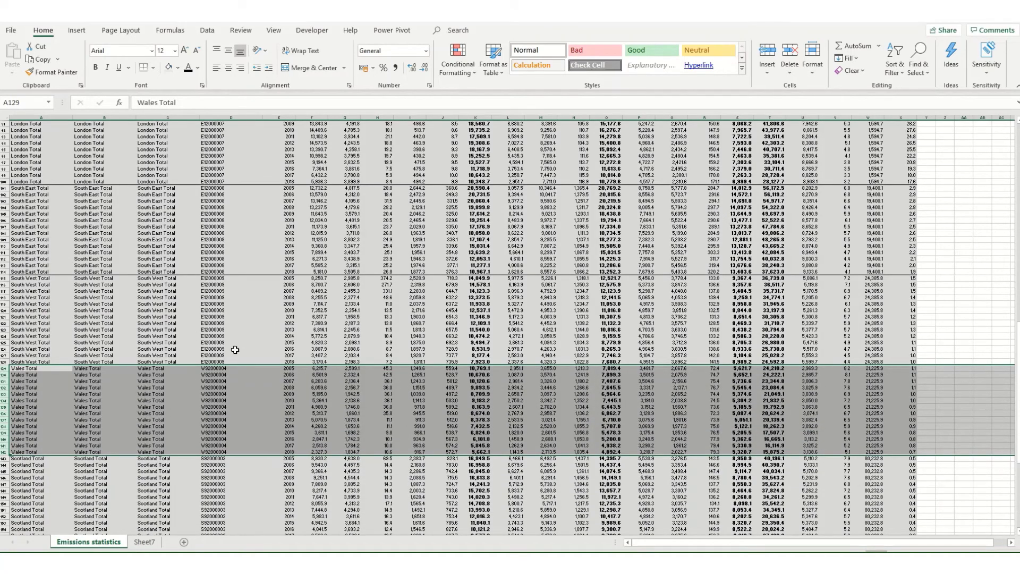
{"action": "left_click", "coordinate": [230, 337]}
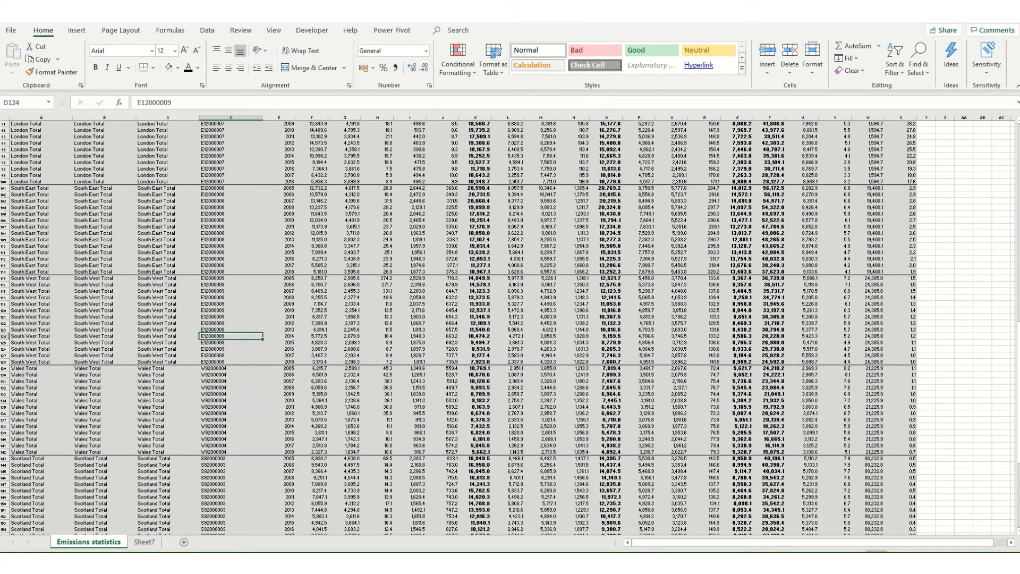
Step: Refresh the pivot table on Sheet7 so the England rows drop out
{"action": "left_click", "coordinate": [152, 543]}
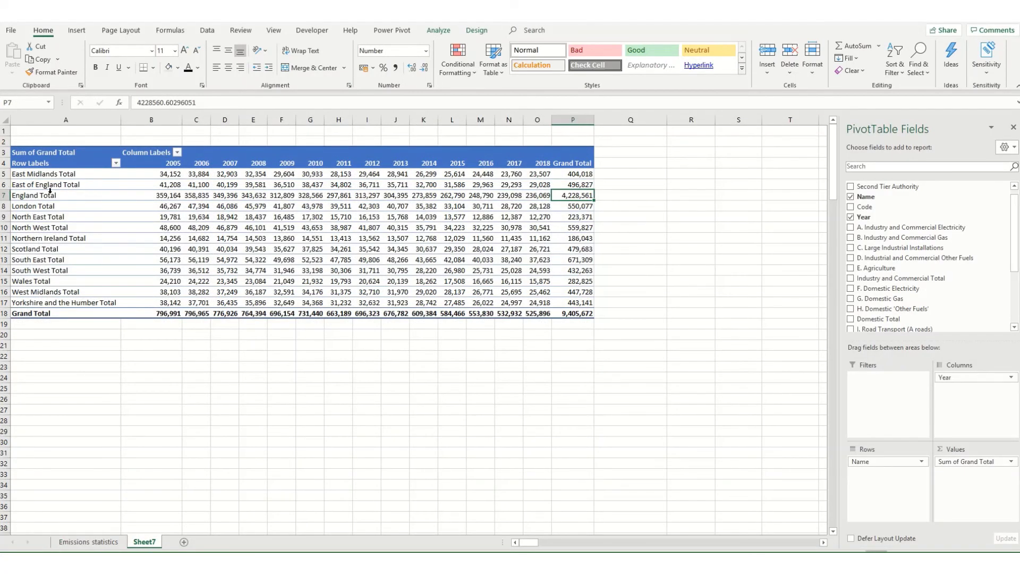
{"action": "left_click", "coordinate": [165, 238]}
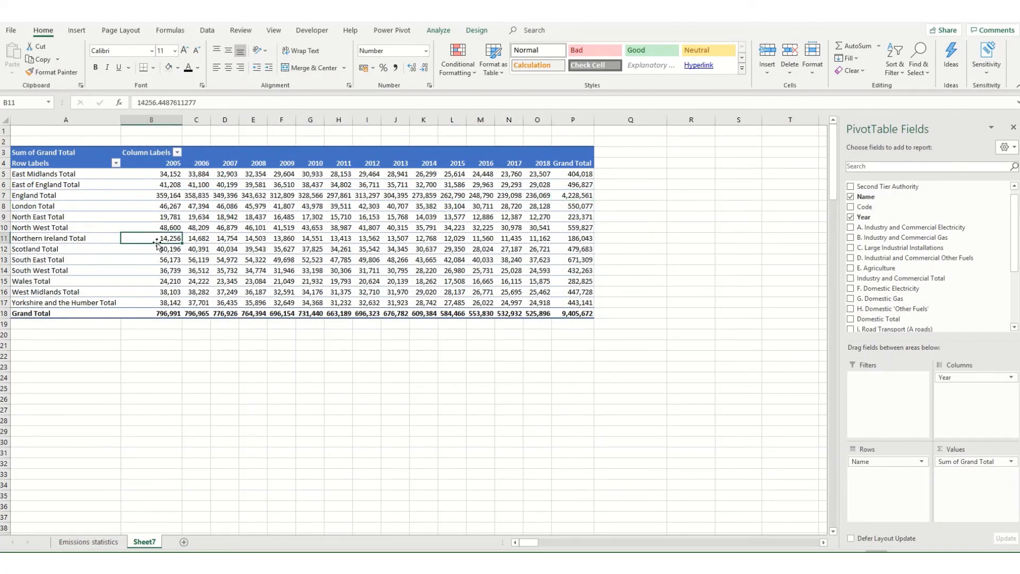
{"action": "left_click", "coordinate": [439, 31]}
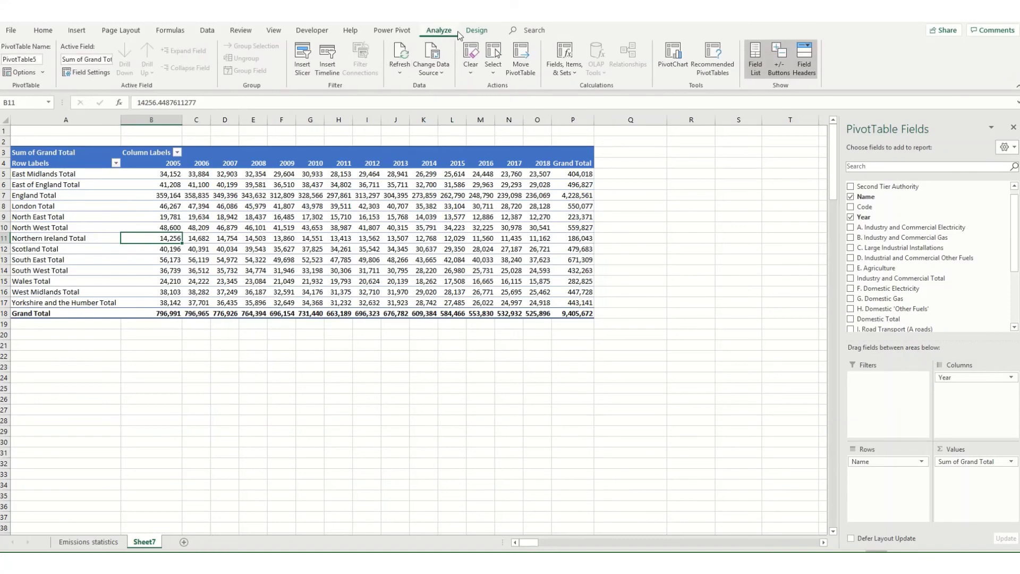
{"action": "left_click", "coordinate": [404, 49]}
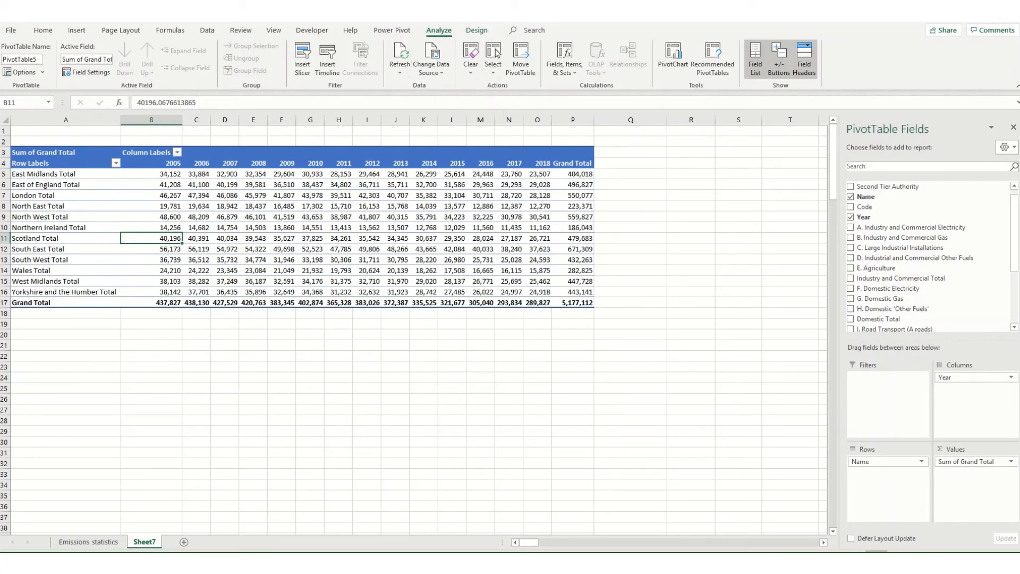
Step: Review the pivot's source data range in Change Data Source, then cancel without changes
{"action": "left_click", "coordinate": [442, 75]}
{"action": "left_click", "coordinate": [446, 88]}
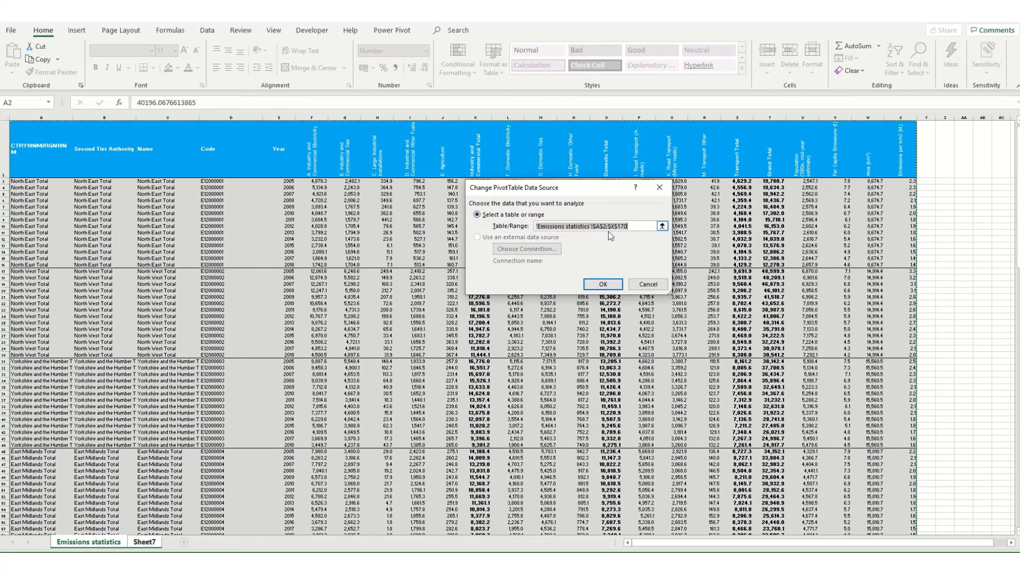
{"action": "left_click", "coordinate": [647, 286]}
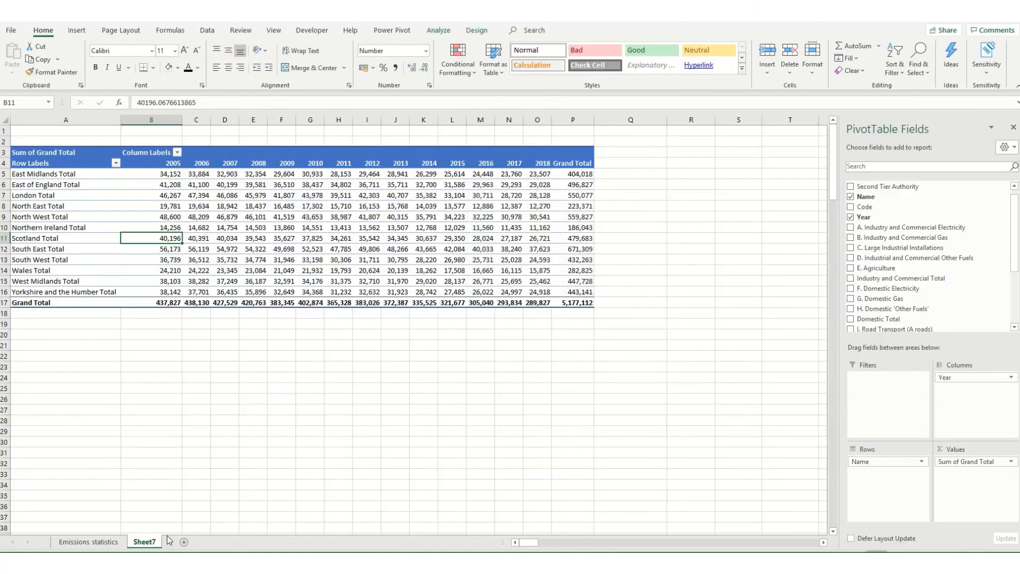